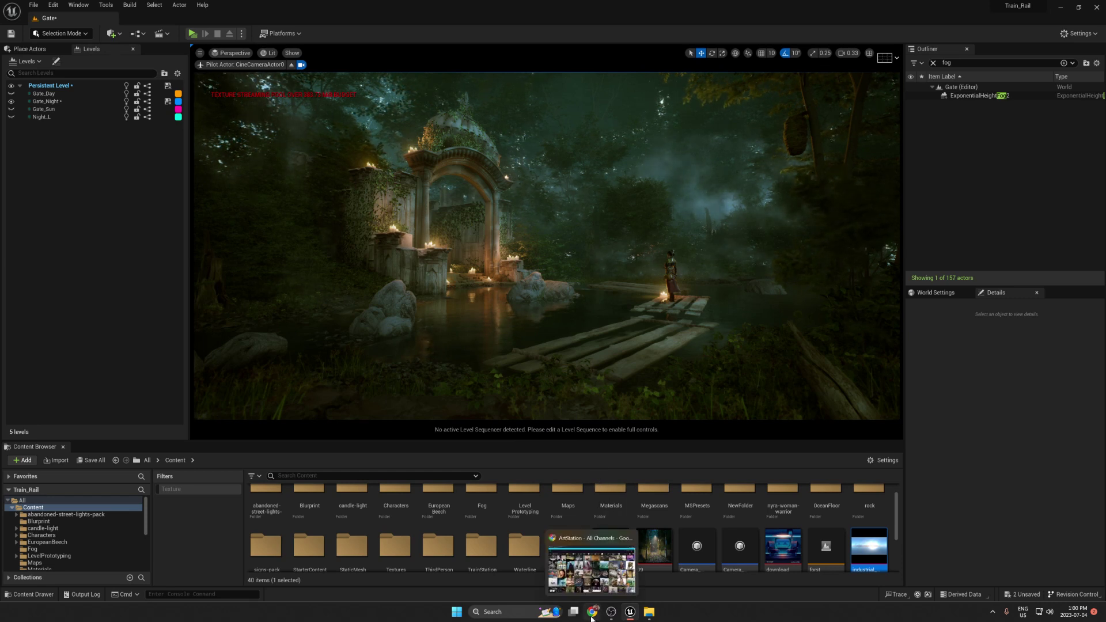
Switch from the Unreal editor to the ArtStation page in Chrome.
{"action": "left_click", "coordinate": [592, 611]}
Scroll through ArtStation's trending artwork, then go back to the Unreal Engine editor.
{"action": "scroll", "coordinate": [576, 291], "scroll_direction": "down", "scroll_amount": 2}
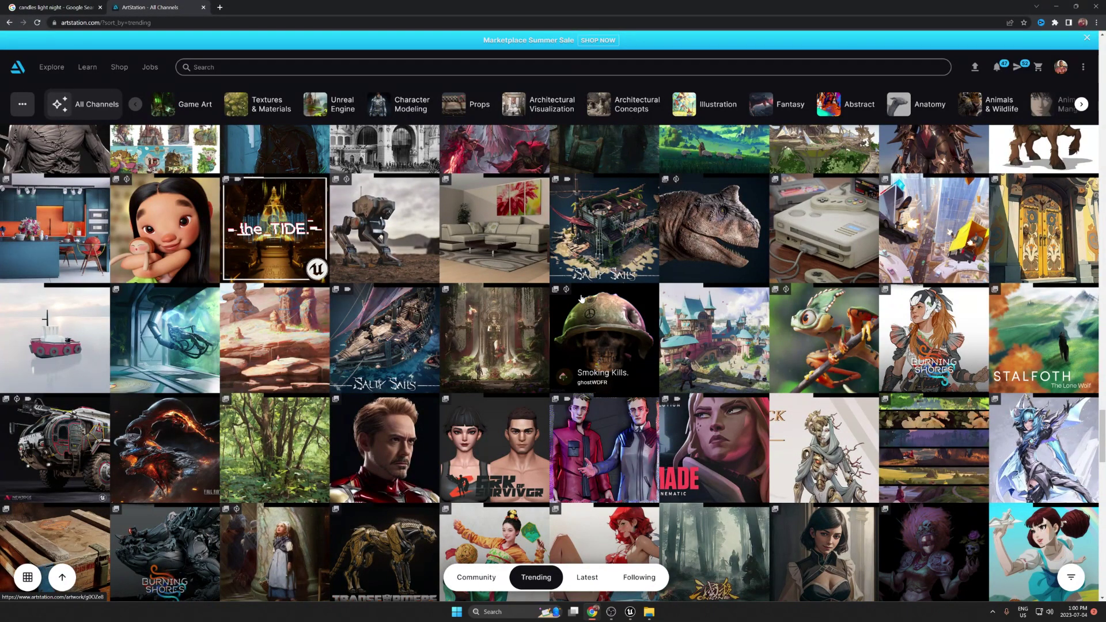
{"action": "scroll", "coordinate": [581, 298], "scroll_direction": "down", "scroll_amount": 5}
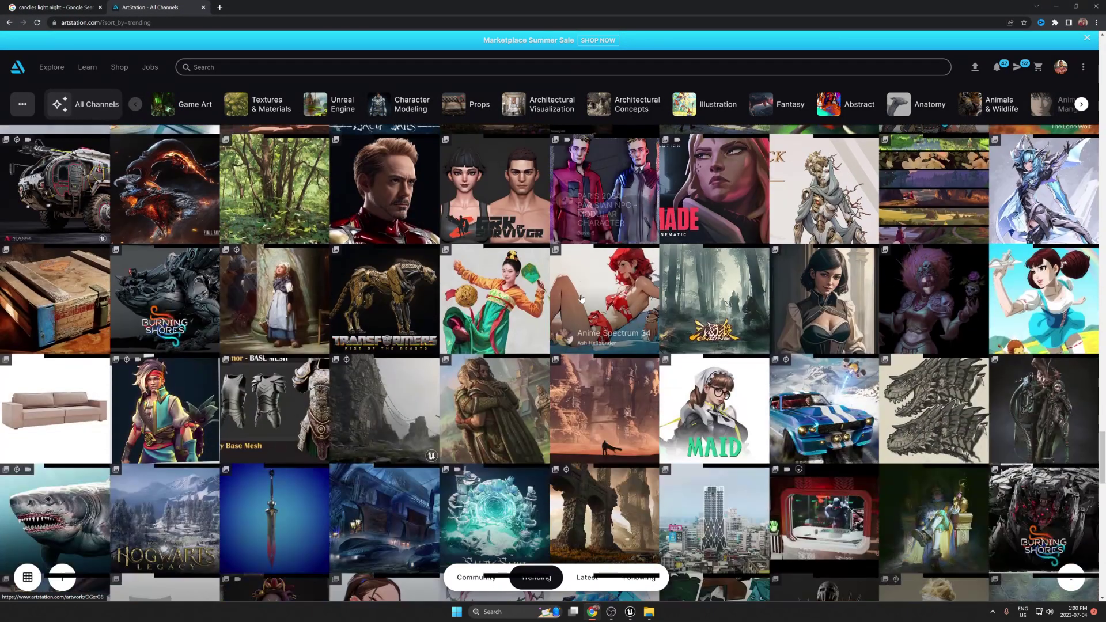
{"action": "mouse_move", "coordinate": [594, 612]}
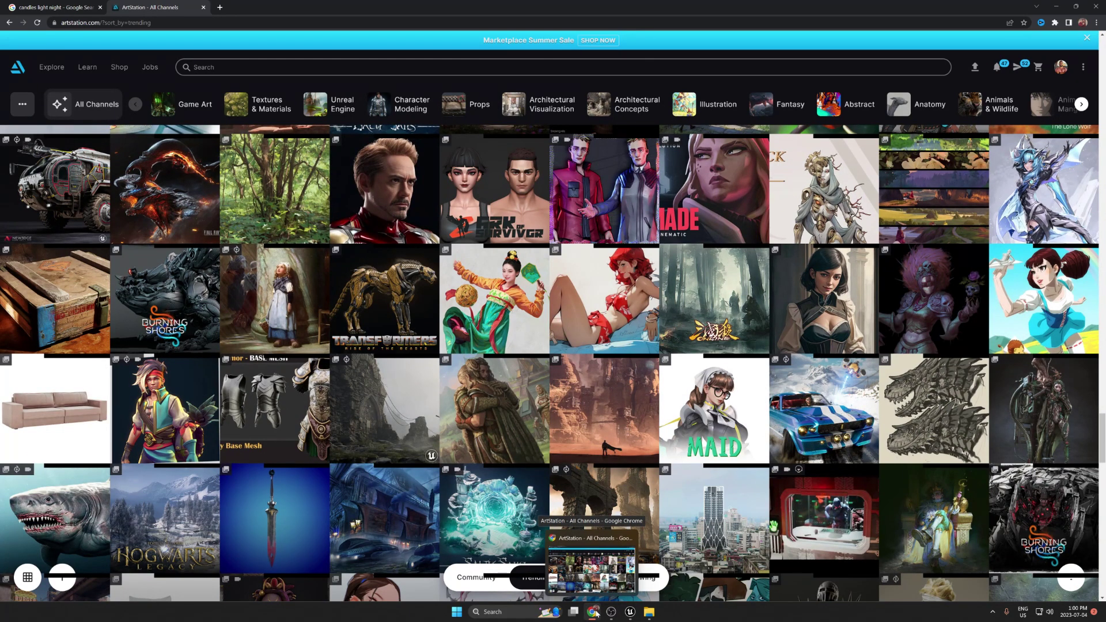
{"action": "left_click", "coordinate": [596, 614]}
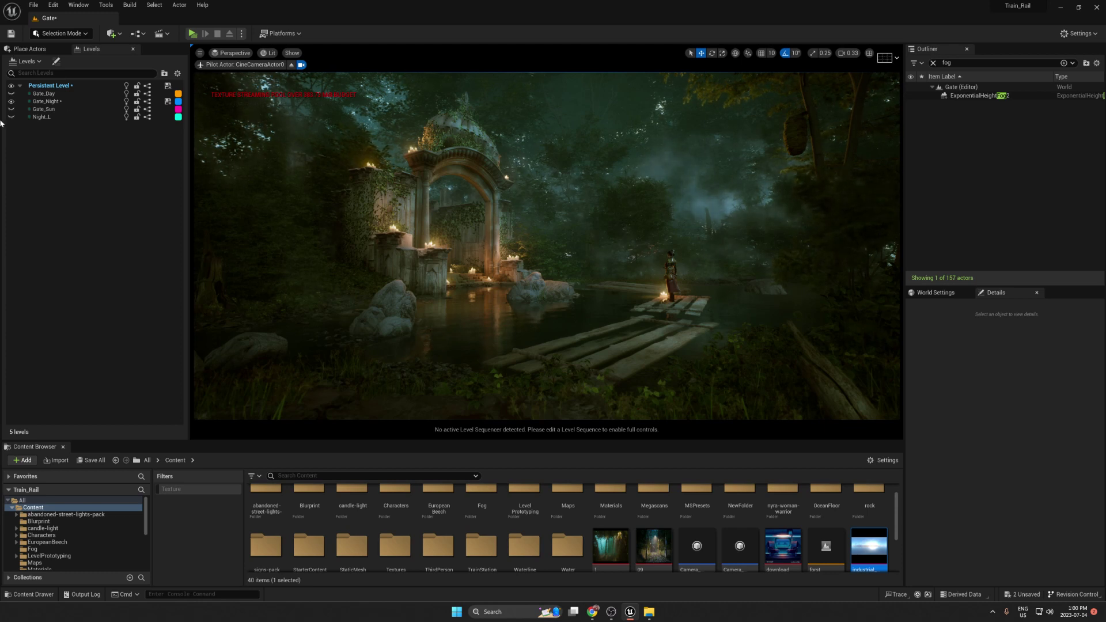
Hide Gate_Night, enlarge the lower panel, and toggle the Gate_Day sublevel on and off.
{"action": "left_click", "coordinate": [11, 101]}
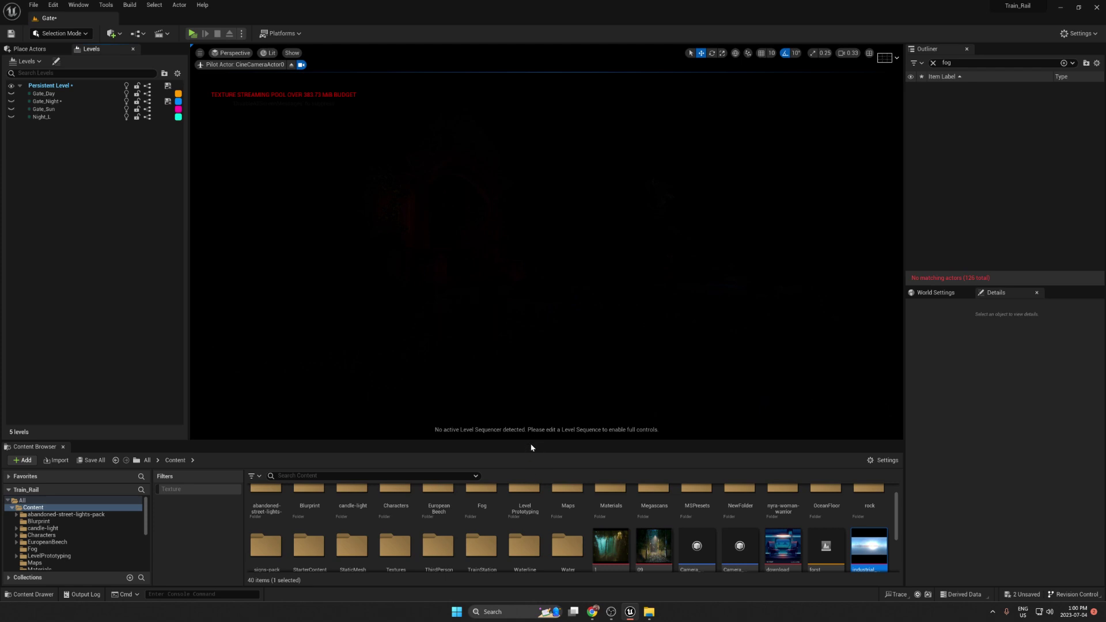
{"action": "left_click_drag", "start_coordinate": [530, 440], "coordinate": [516, 410]}
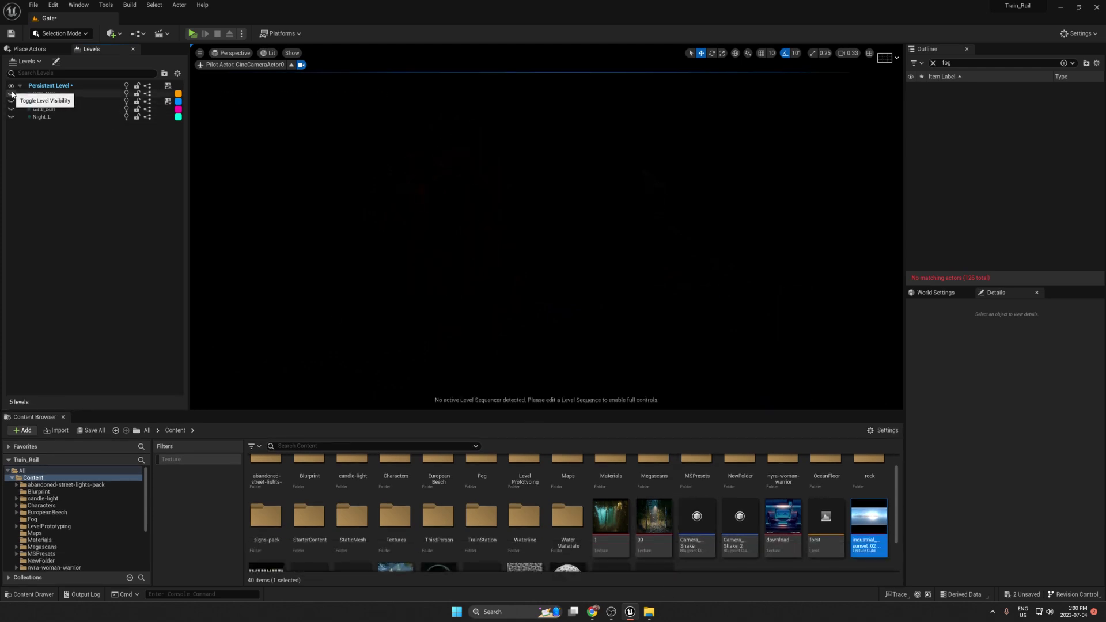
{"action": "left_click", "coordinate": [12, 94]}
{"action": "left_click", "coordinate": [12, 93]}
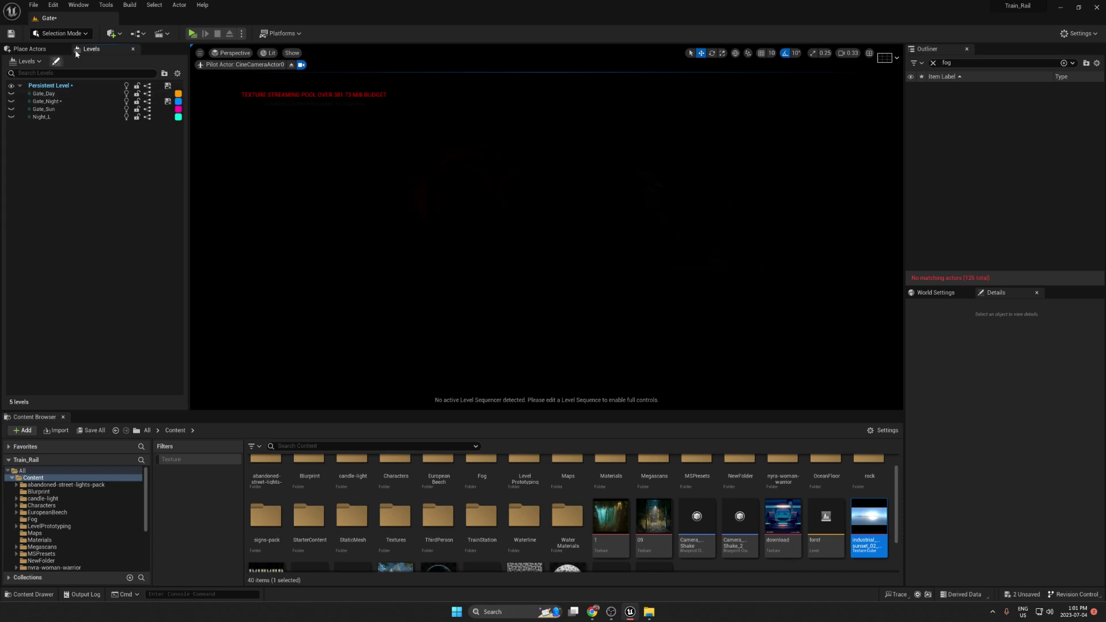
{"action": "left_click", "coordinate": [12, 94]}
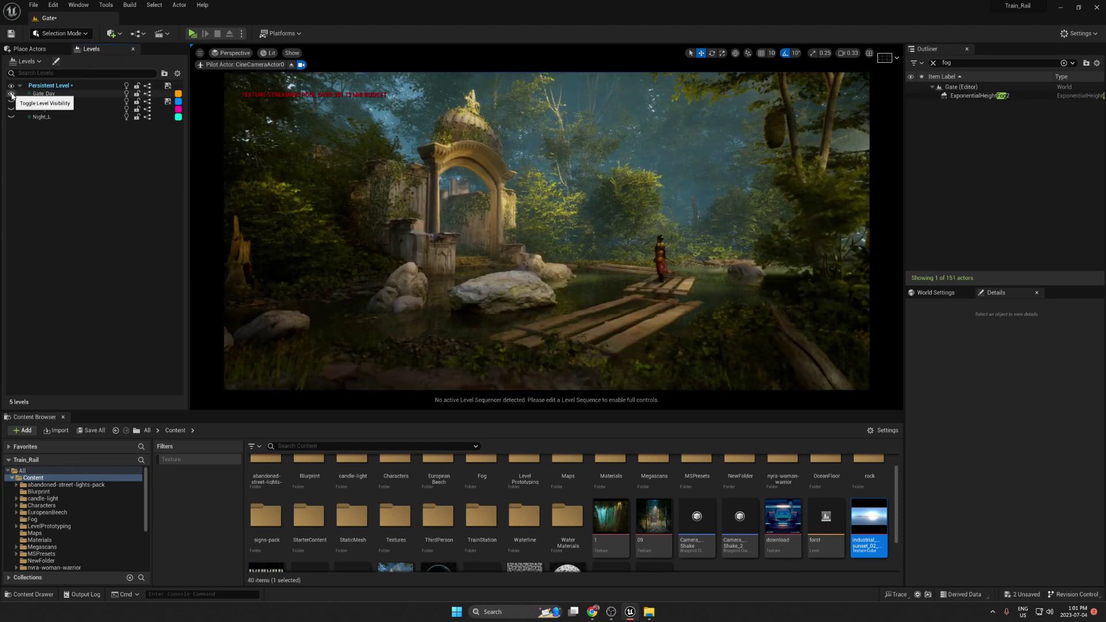
{"action": "left_click", "coordinate": [11, 101]}
Toggle Gate_Night and Gate_Sun visibility, then show the Night_L starry night sublevel.
{"action": "left_click", "coordinate": [11, 102]}
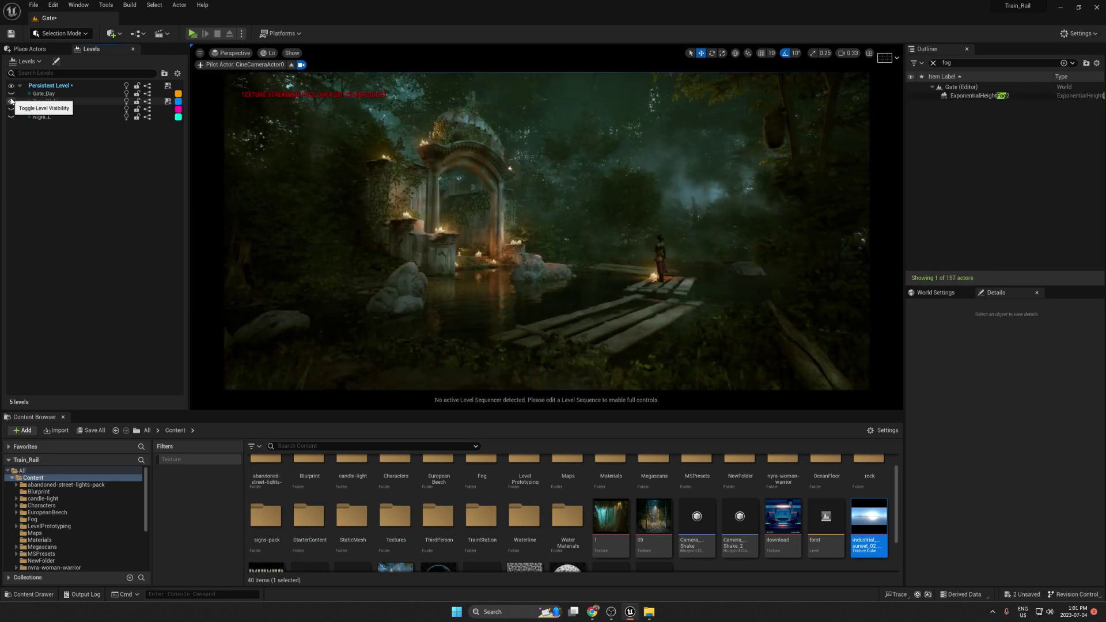
{"action": "left_click", "coordinate": [12, 108]}
{"action": "left_click", "coordinate": [11, 109]}
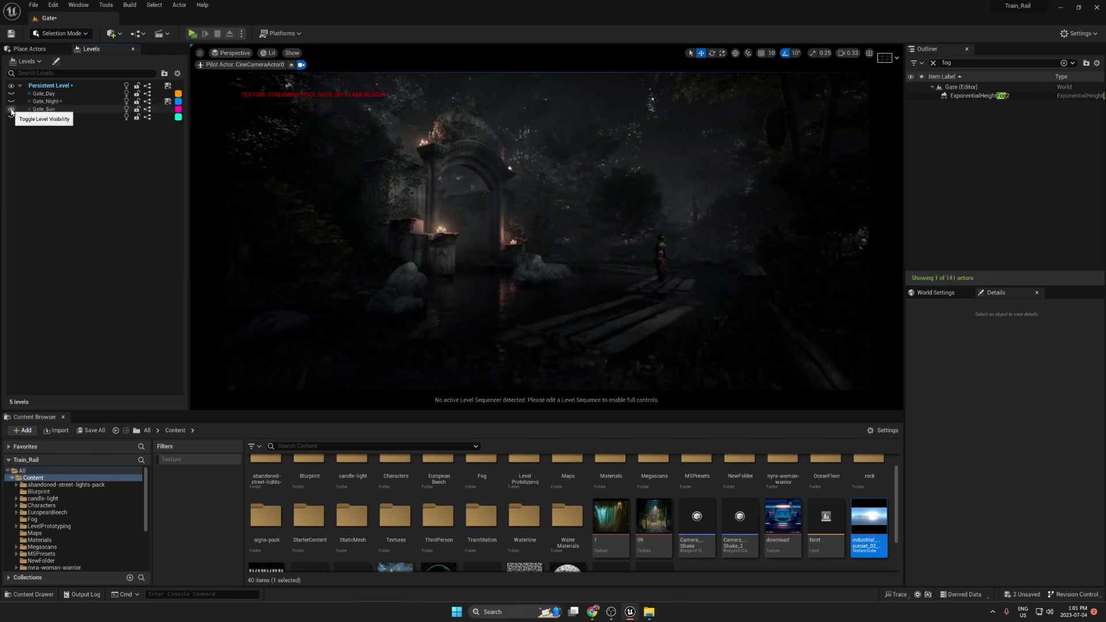
{"action": "left_click", "coordinate": [12, 110]}
{"action": "left_click", "coordinate": [12, 109]}
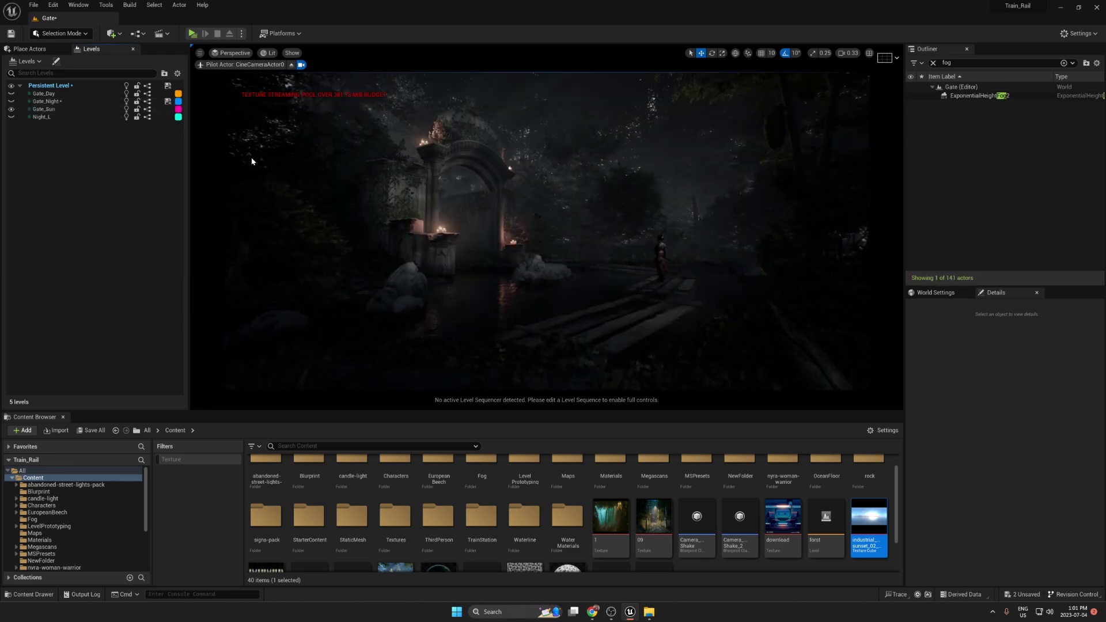
{"action": "left_click", "coordinate": [12, 109]}
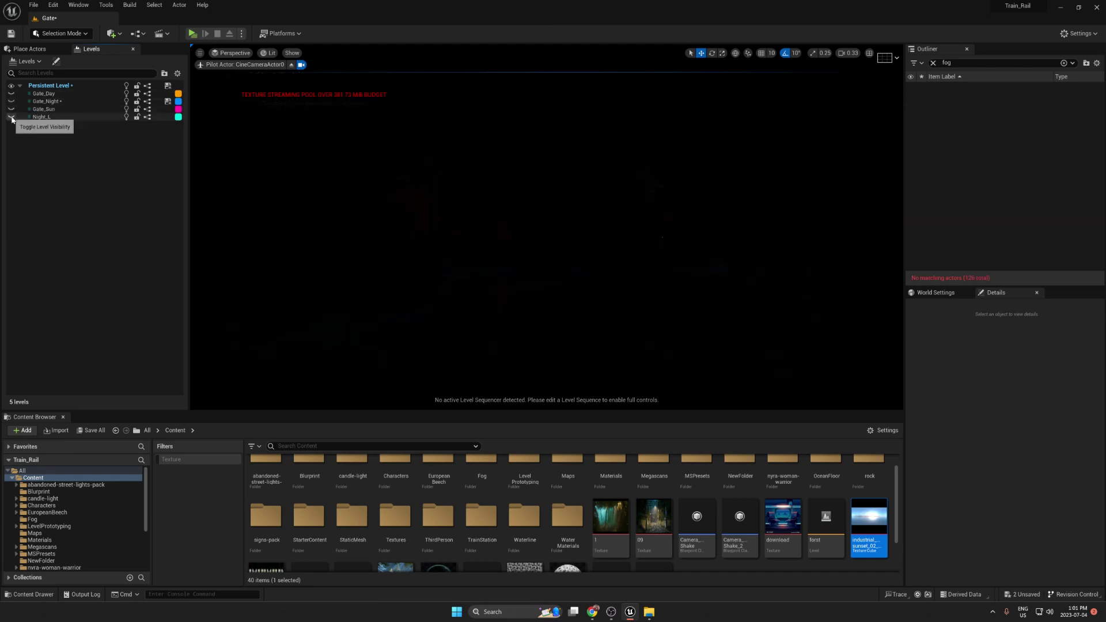
{"action": "left_click", "coordinate": [12, 117]}
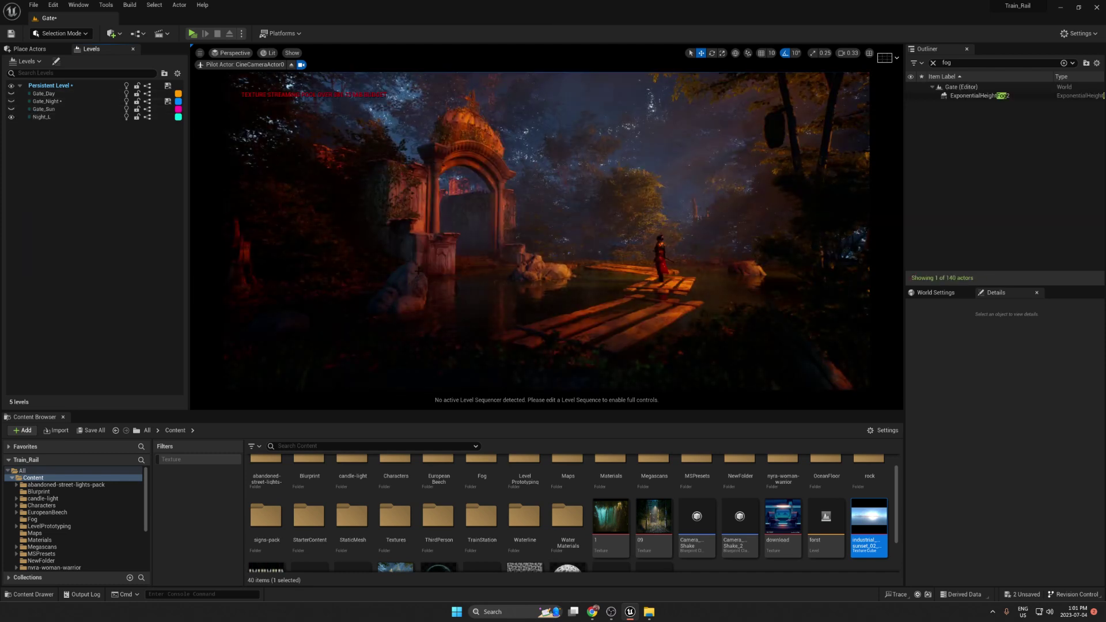
Search the Outliner for 'hdr', clear the filter, and hide Night_L.
{"action": "double_click", "coordinate": [946, 62]}
{"action": "type", "text": "hdr"}
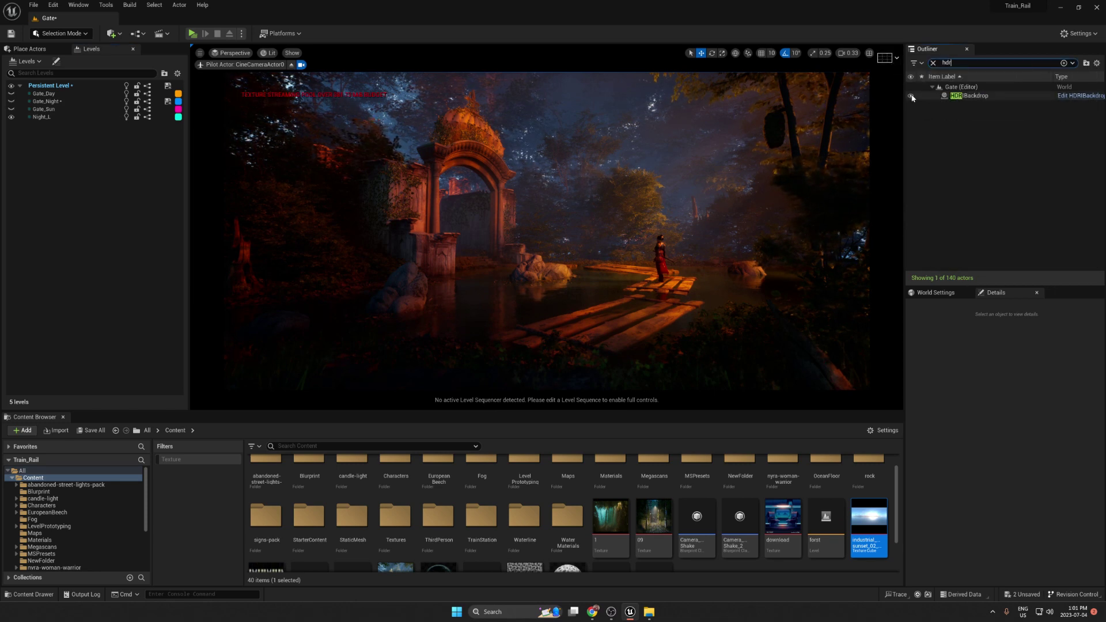
{"action": "left_click", "coordinate": [945, 63]}
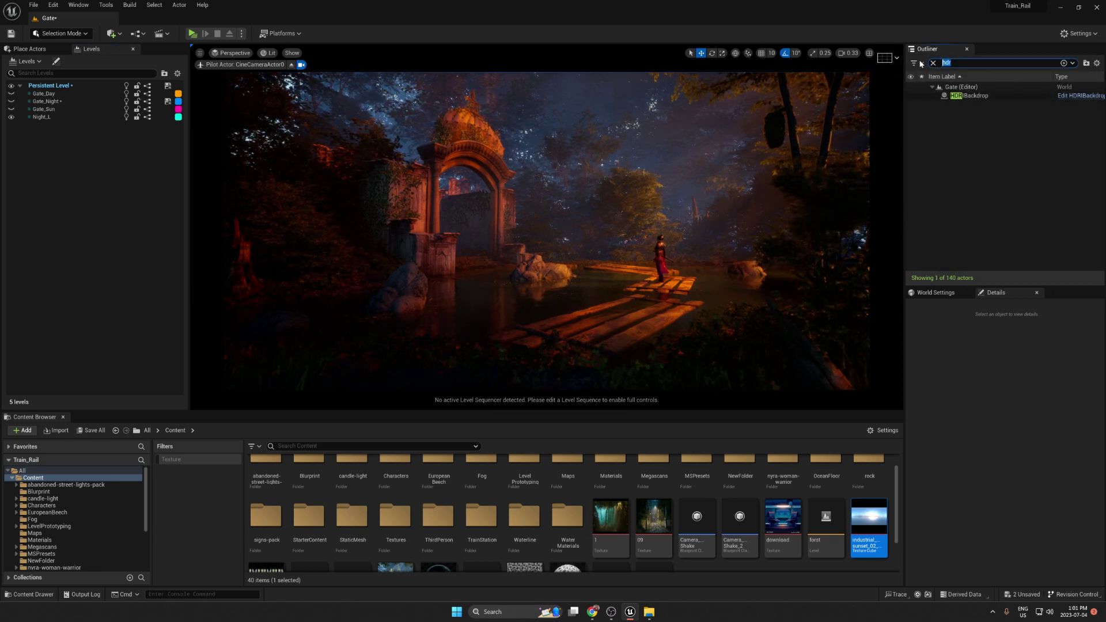
{"action": "key", "text": "BackSpace"}
{"action": "left_click", "coordinate": [11, 117]}
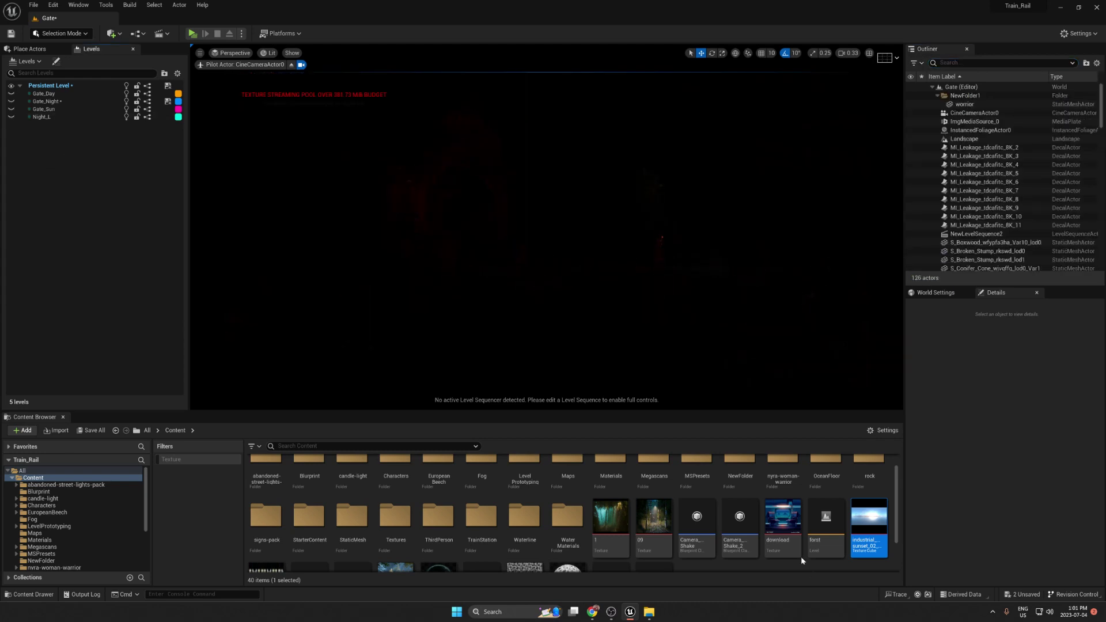
Create a new level in the Maps folder, name it Nigh_Vipe, and begin renaming it.
{"action": "left_click_drag", "start_coordinate": [628, 401], "coordinate": [627, 365]}
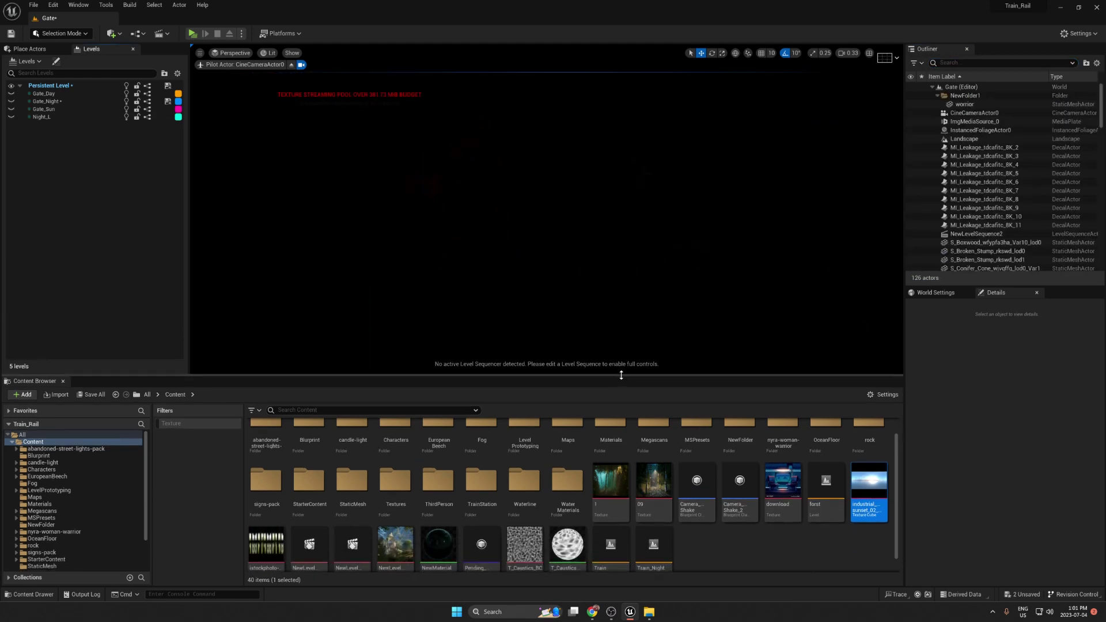
{"action": "right_click", "coordinate": [737, 545]}
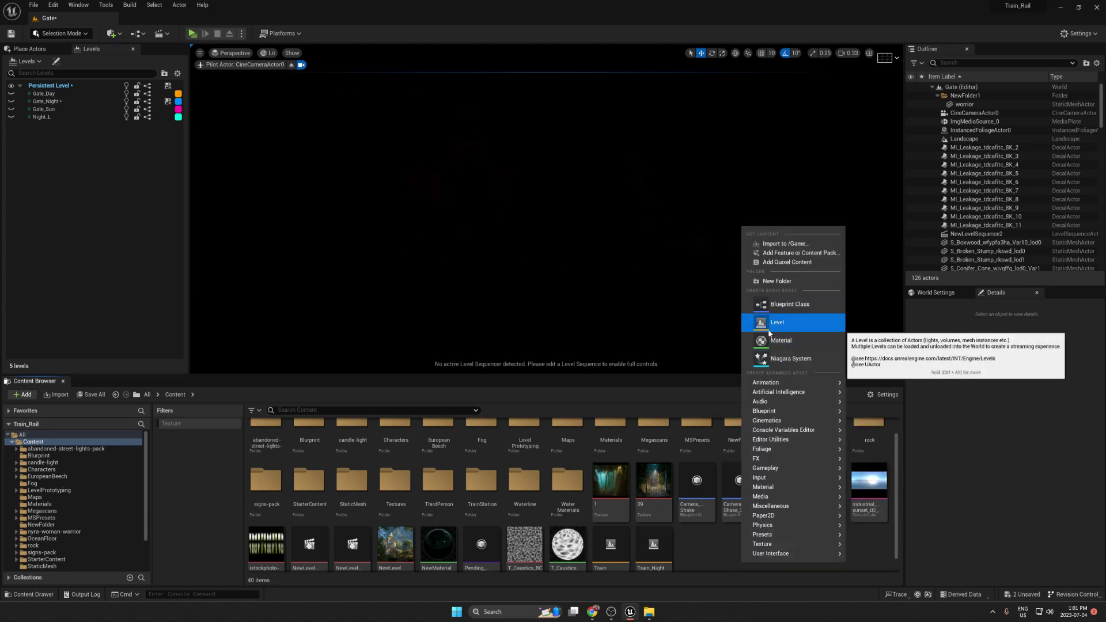
{"action": "double_click", "coordinate": [567, 432]}
{"action": "right_click", "coordinate": [596, 480]}
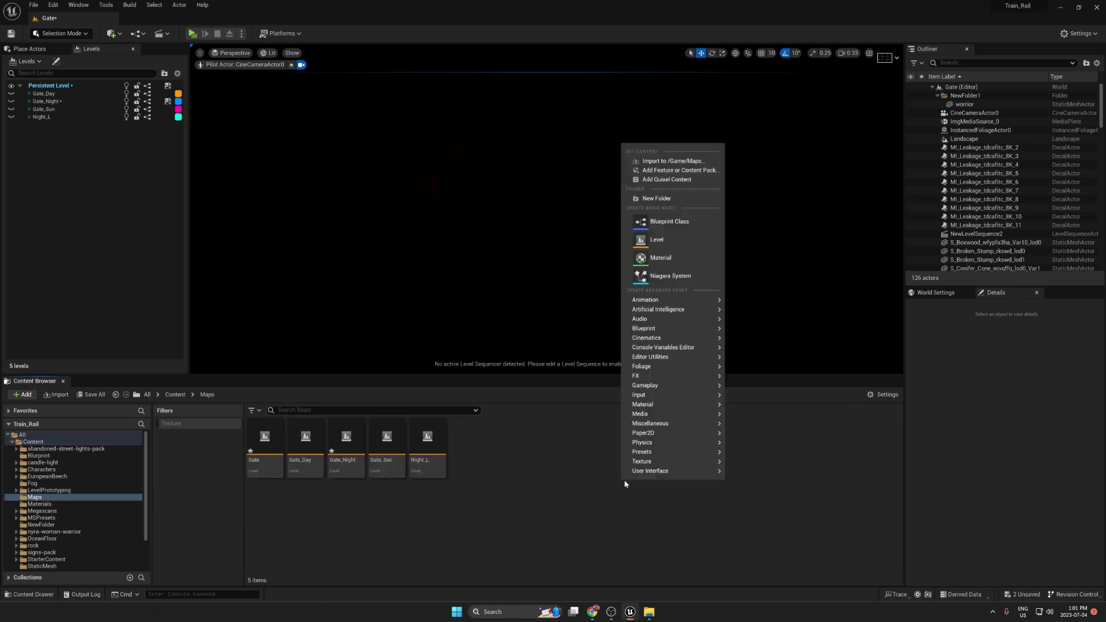
{"action": "left_click", "coordinate": [650, 246]}
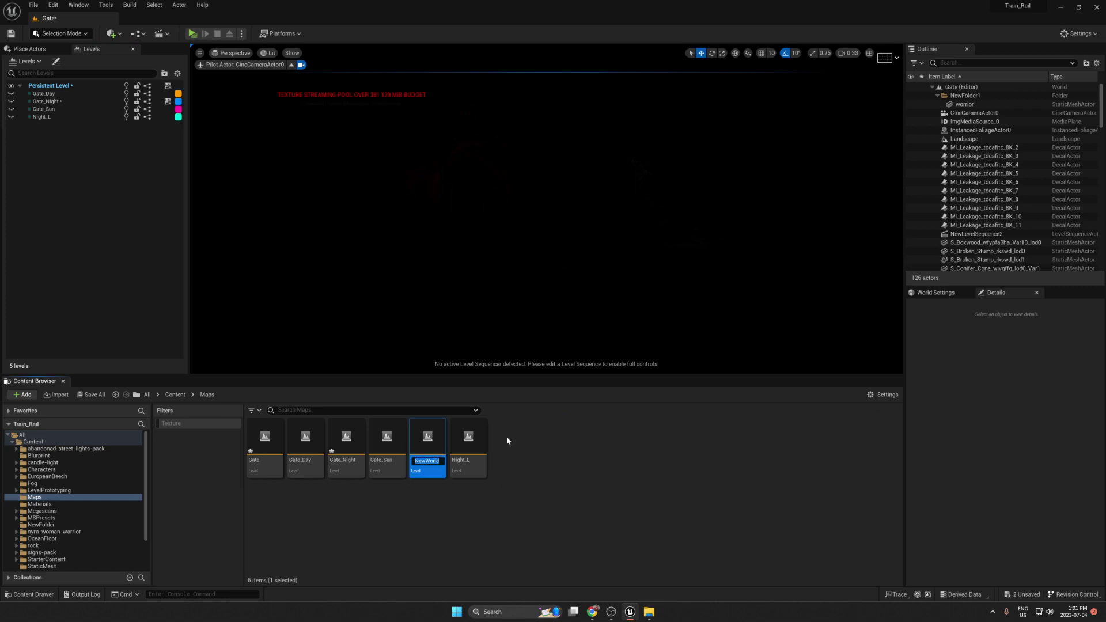
{"action": "type", "text": "Nigh_Vipe"}
{"action": "key", "text": "Return"}
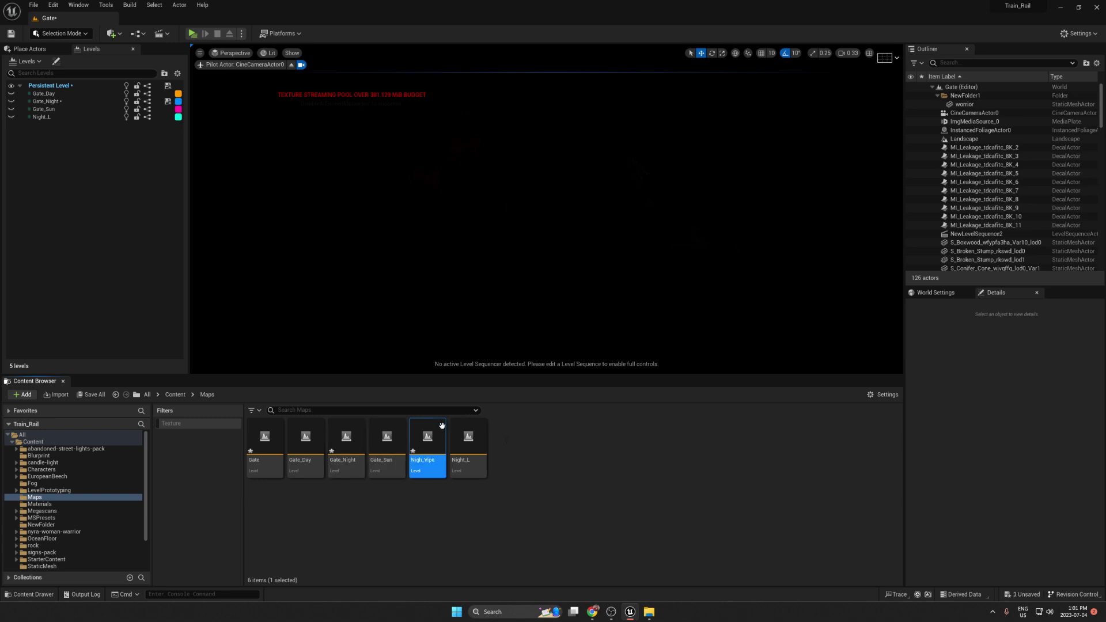
{"action": "key", "text": "F2"}
{"action": "key", "text": "End"}
Finalize the level name as Nigh_Shot, add it to the Levels panel, and make it current.
{"action": "type", "text": "Shot"}
{"action": "key", "text": "Return"}
{"action": "left_click_drag", "start_coordinate": [442, 433], "coordinate": [64, 157]}
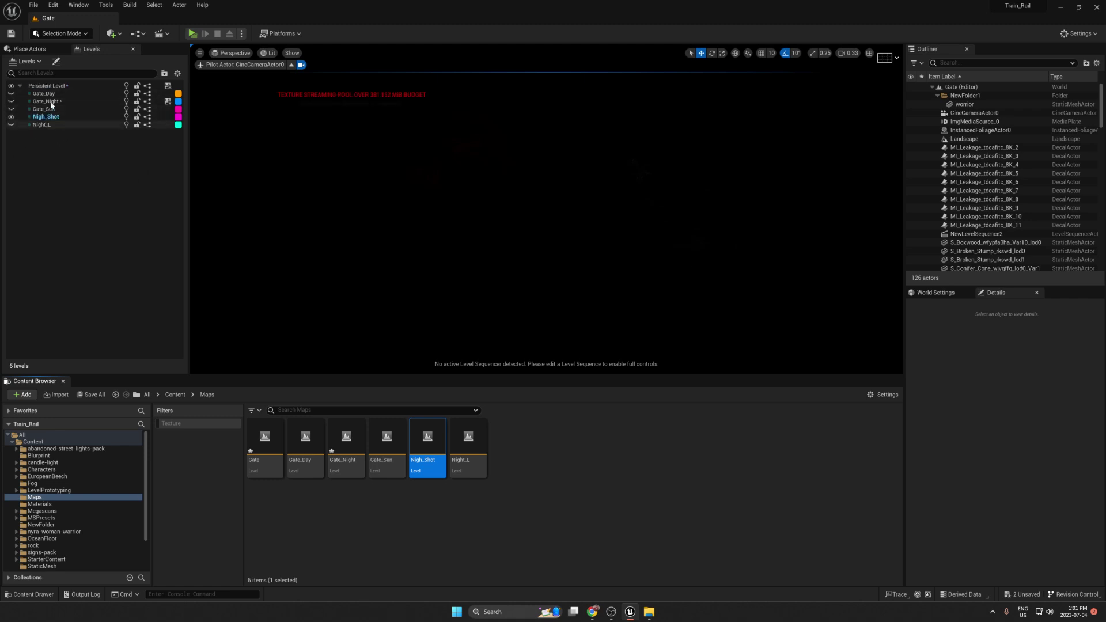
{"action": "left_click", "coordinate": [49, 116]}
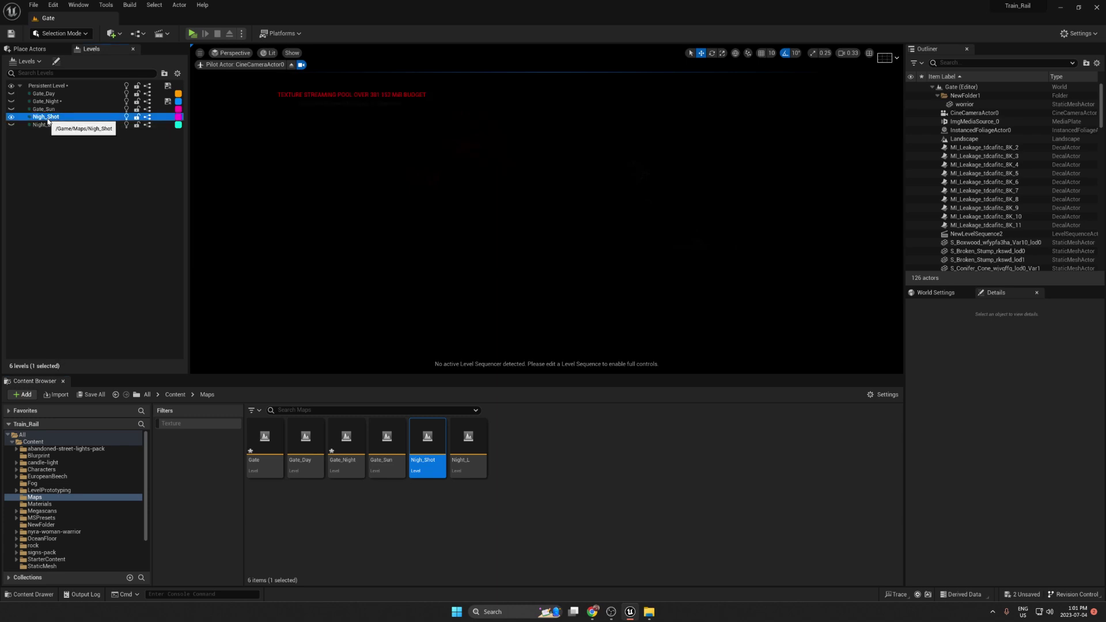
{"action": "right_click", "coordinate": [48, 121]}
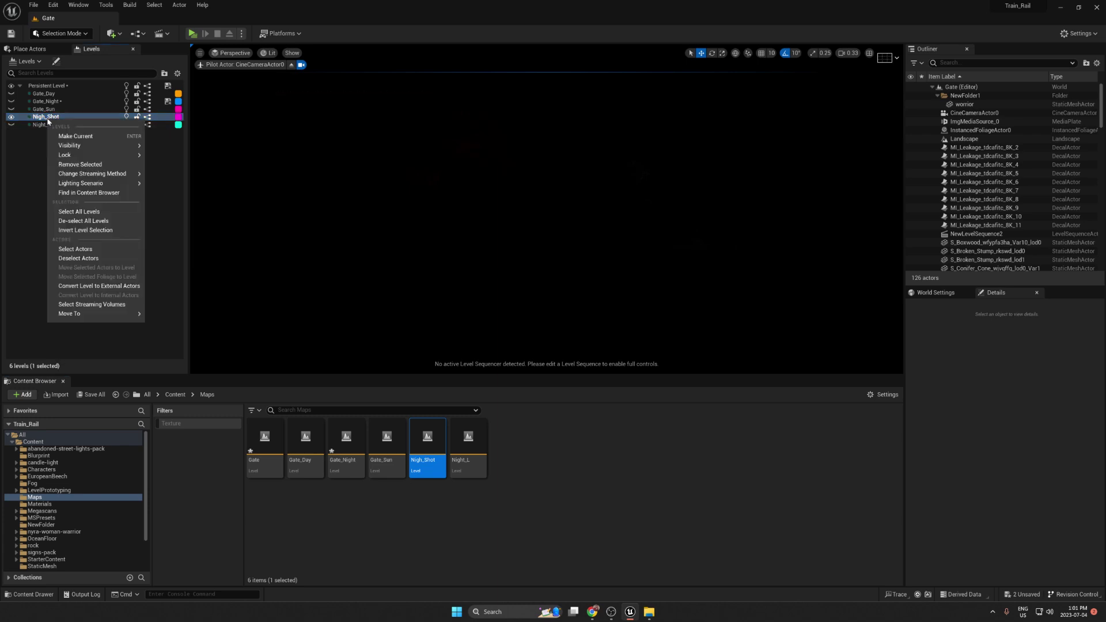
{"action": "left_click", "coordinate": [71, 140]}
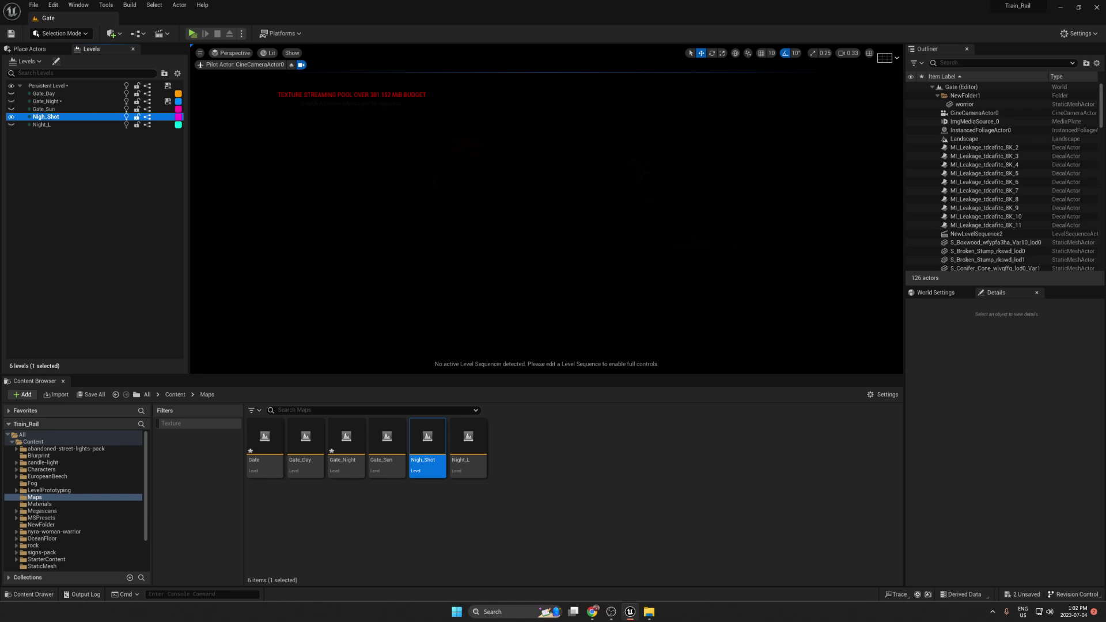
Add a Sky Light to the scene with Source Type set to SLS Specified Cubemap.
{"action": "left_click", "coordinate": [35, 49]}
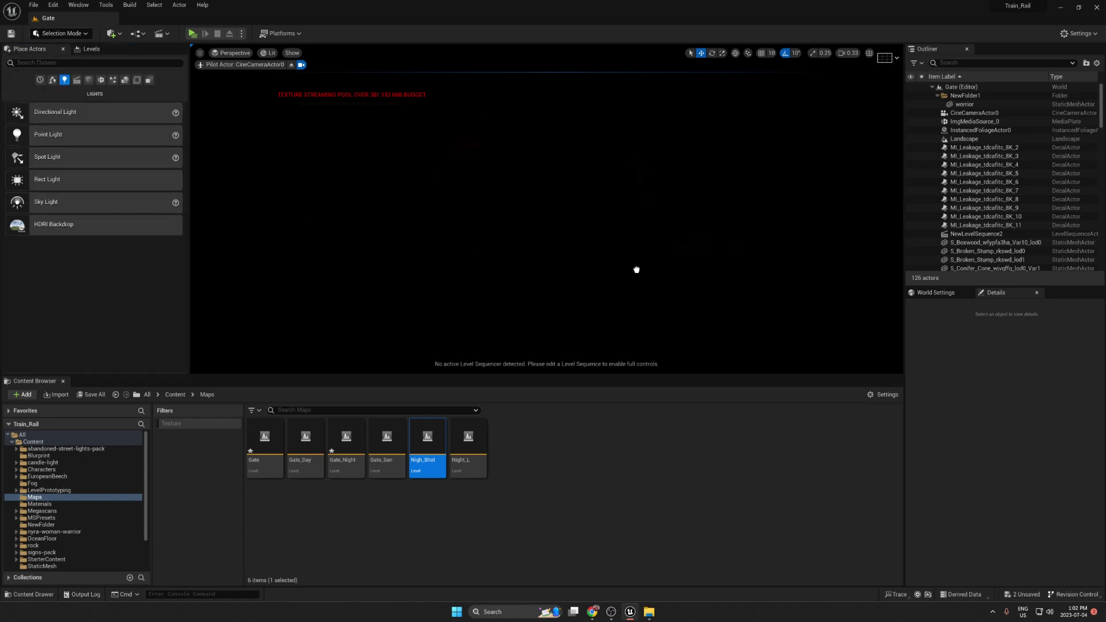
{"action": "left_click_drag", "start_coordinate": [595, 296], "coordinate": [518, 305]}
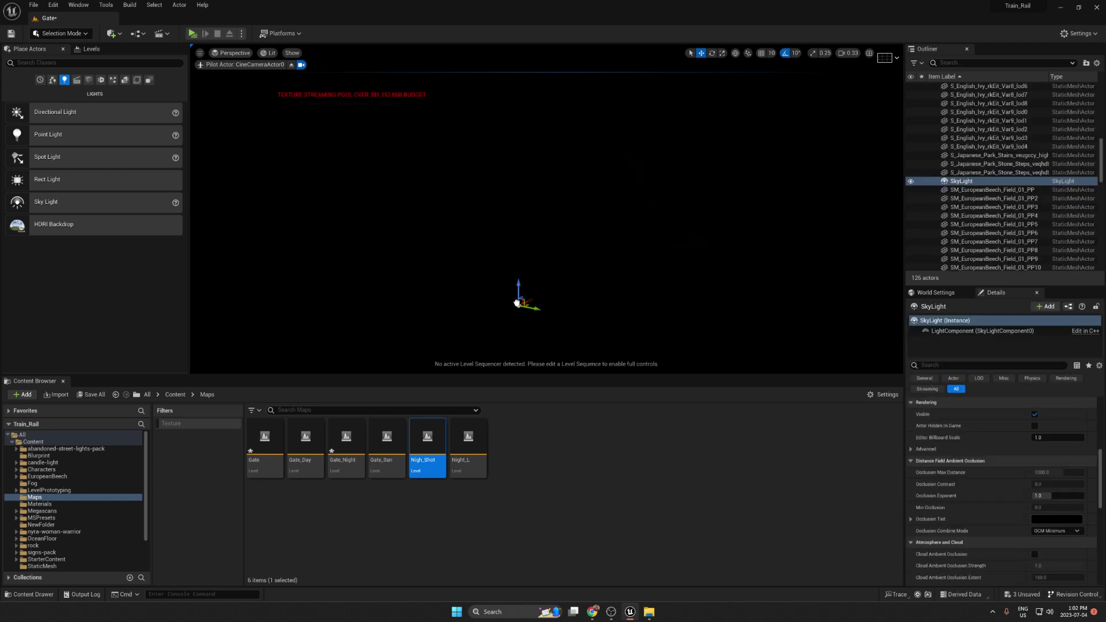
{"action": "left_click", "coordinate": [175, 394]}
{"action": "scroll", "coordinate": [1060, 465], "scroll_direction": "up", "scroll_amount": 5}
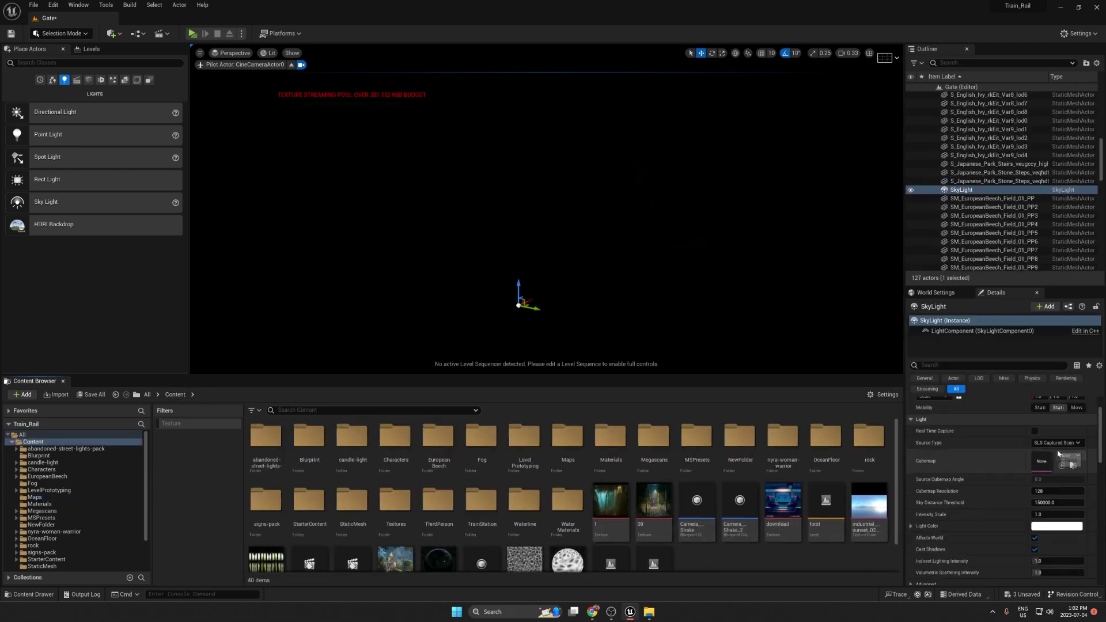
{"action": "left_click", "coordinate": [1053, 483]}
{"action": "left_click", "coordinate": [1046, 499]}
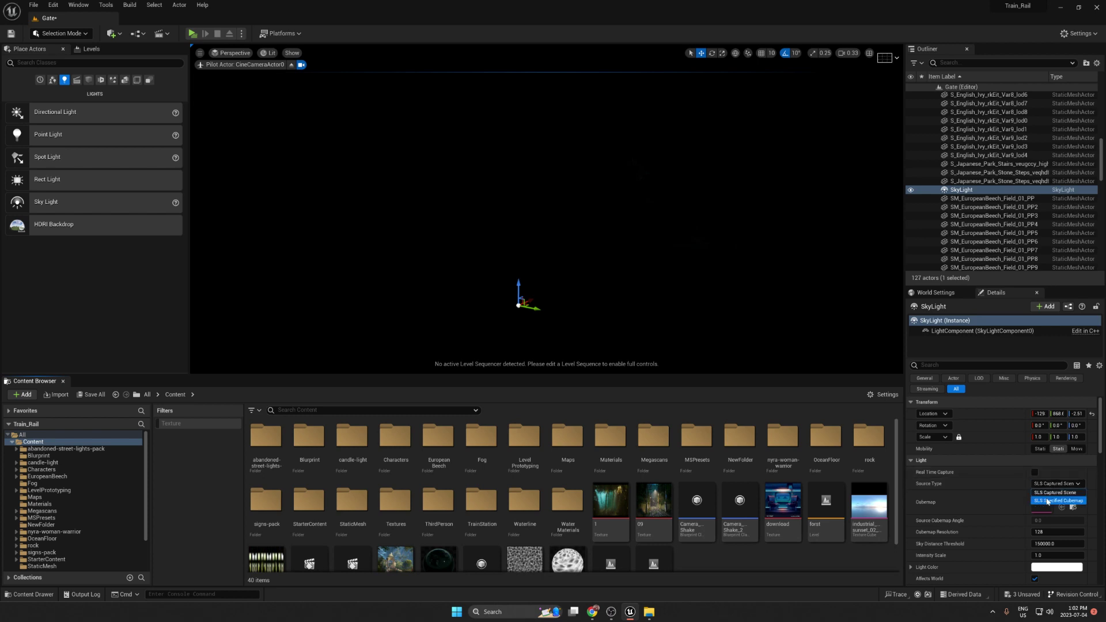
Assign the industrial sunset HDRI as cubemap at 0.1 intensity scale, then delete the Sky Light.
{"action": "scroll", "coordinate": [589, 558], "scroll_direction": "down", "scroll_amount": 1}
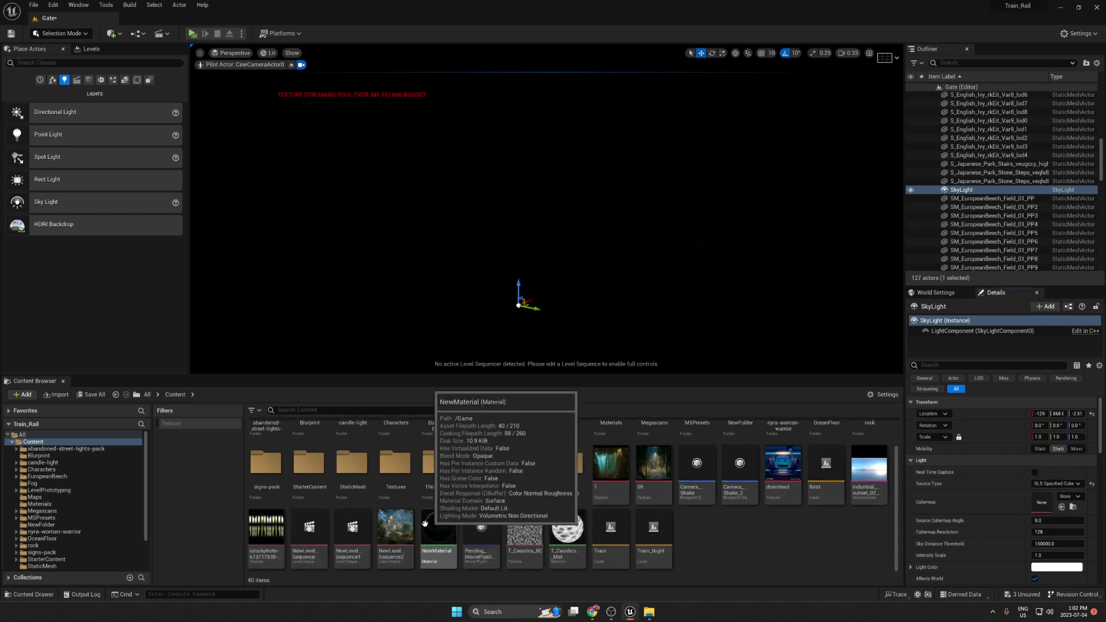
{"action": "left_click_drag", "start_coordinate": [868, 467], "coordinate": [1063, 505]}
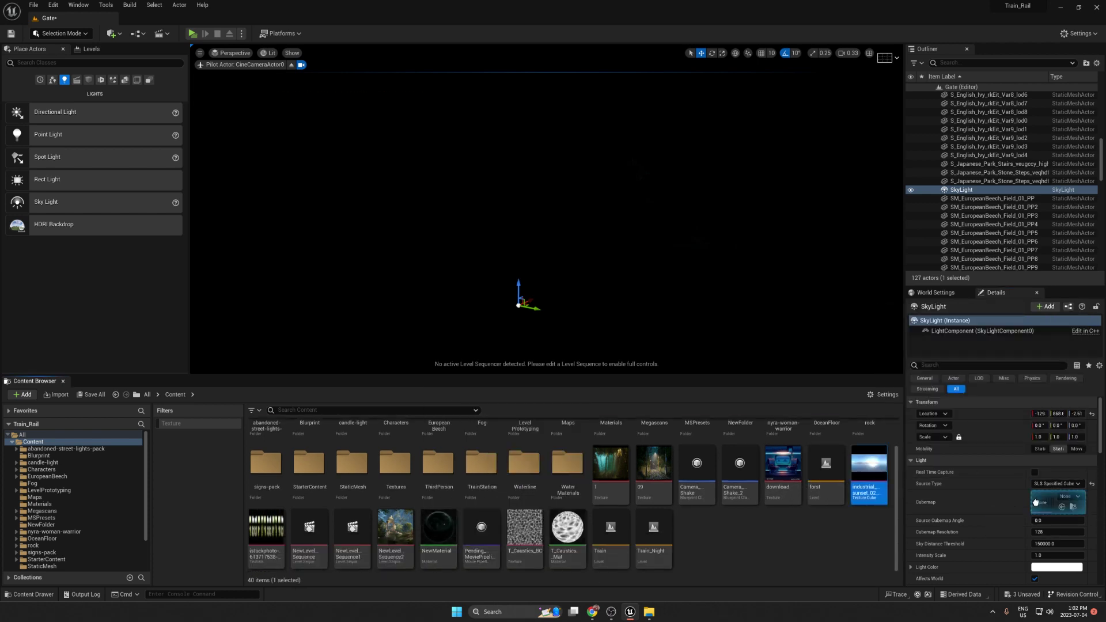
{"action": "left_click", "coordinate": [1039, 557]}
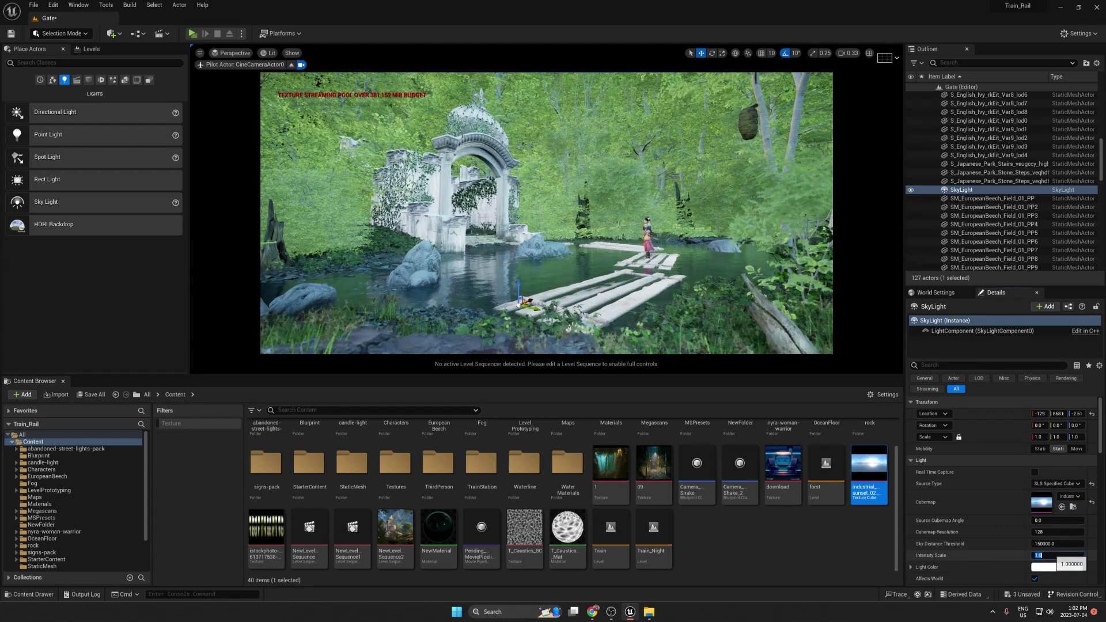
{"action": "type", "text": "0.1"}
{"action": "key", "text": "Return"}
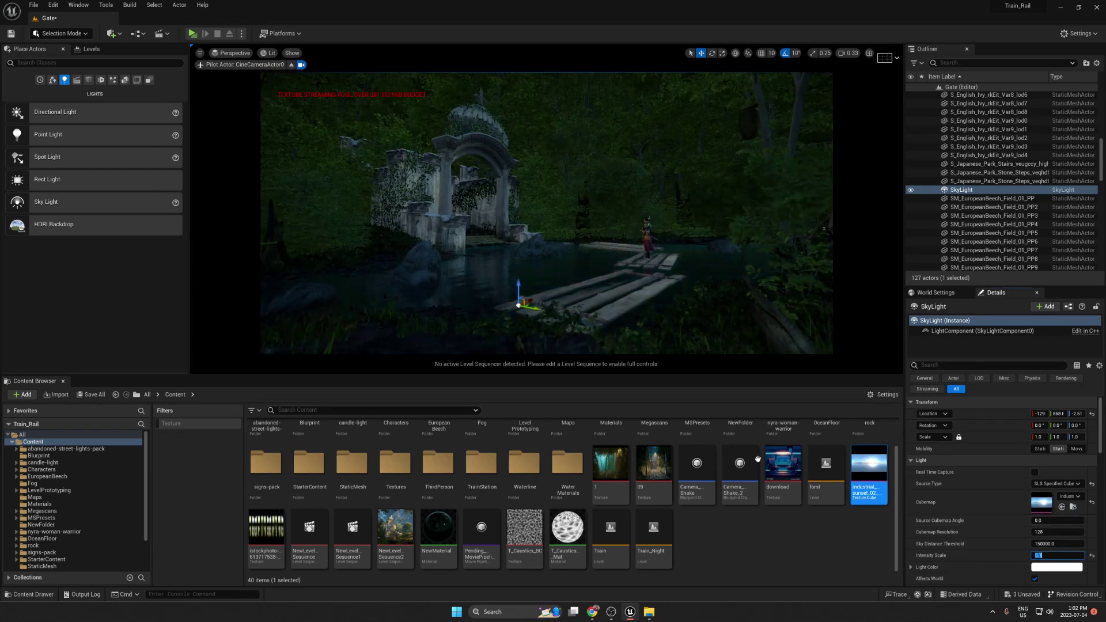
{"action": "left_click", "coordinate": [952, 554]}
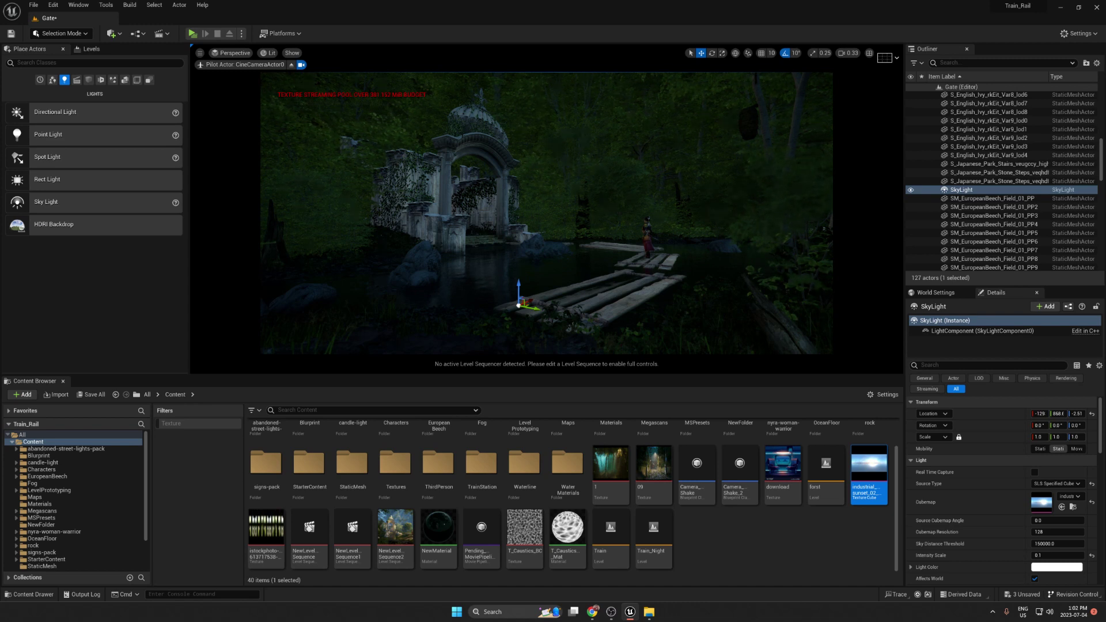
{"action": "key", "text": "Delete"}
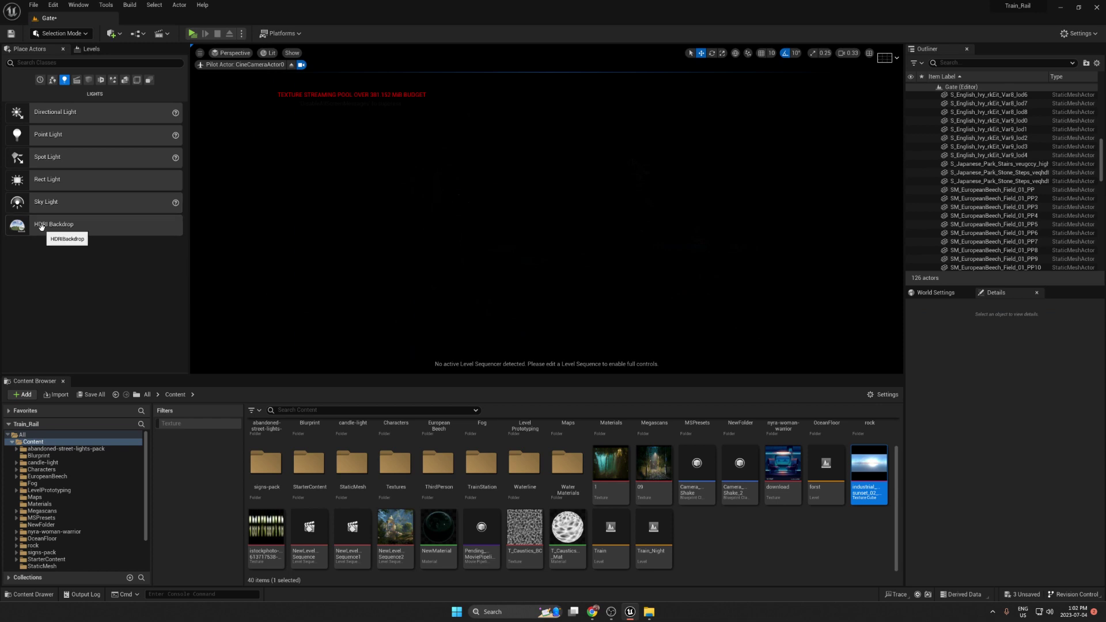
Place an HDRI Backdrop in the forest and verify the HDRIBackdrop plugin is enabled.
{"action": "left_click_drag", "start_coordinate": [79, 210], "coordinate": [585, 291]}
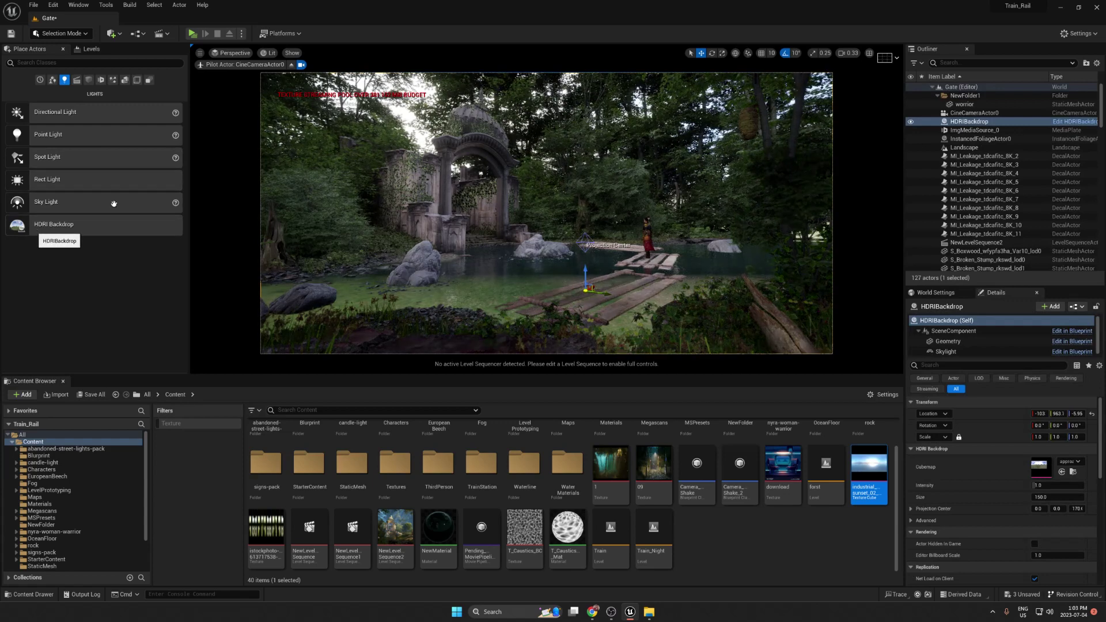
{"action": "left_click", "coordinate": [1090, 34]}
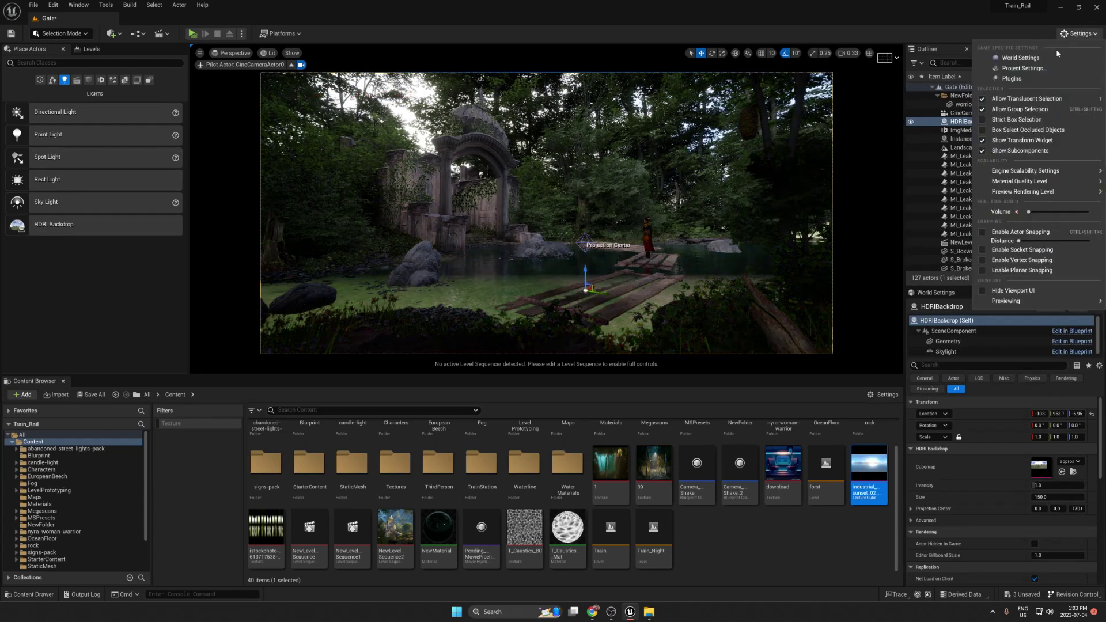
{"action": "left_click", "coordinate": [1026, 78]}
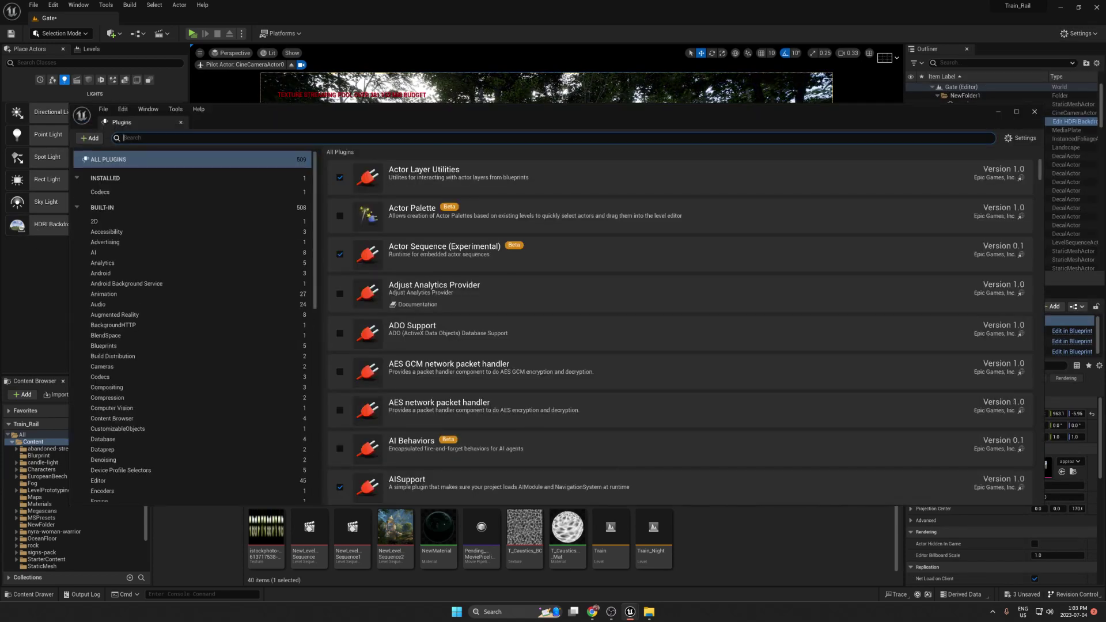
{"action": "type", "text": "hdri"}
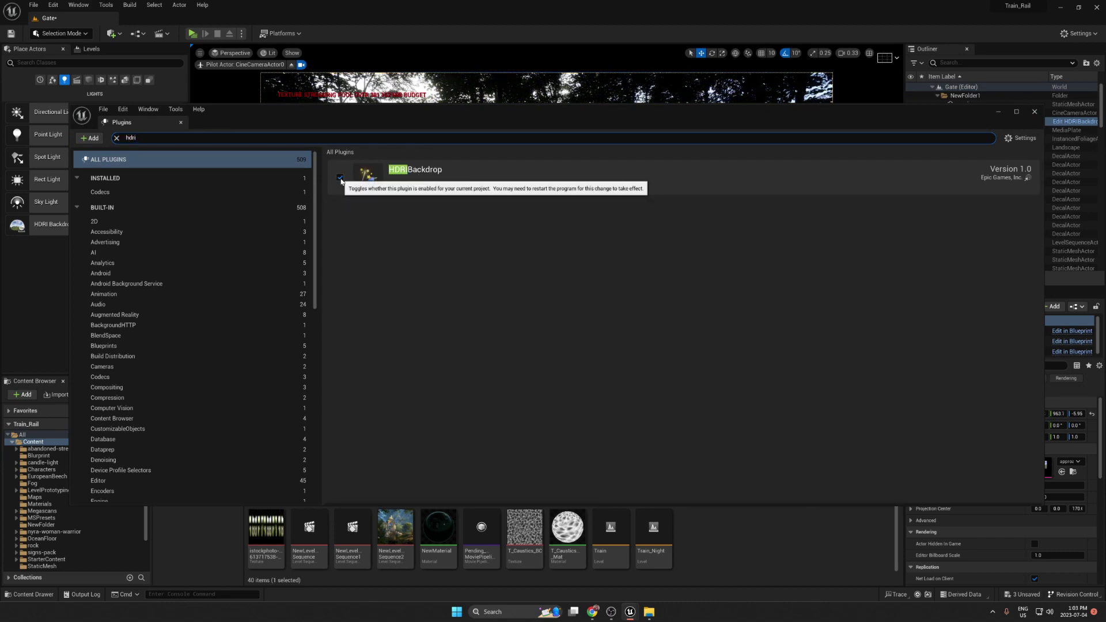
{"action": "left_click", "coordinate": [1035, 111]}
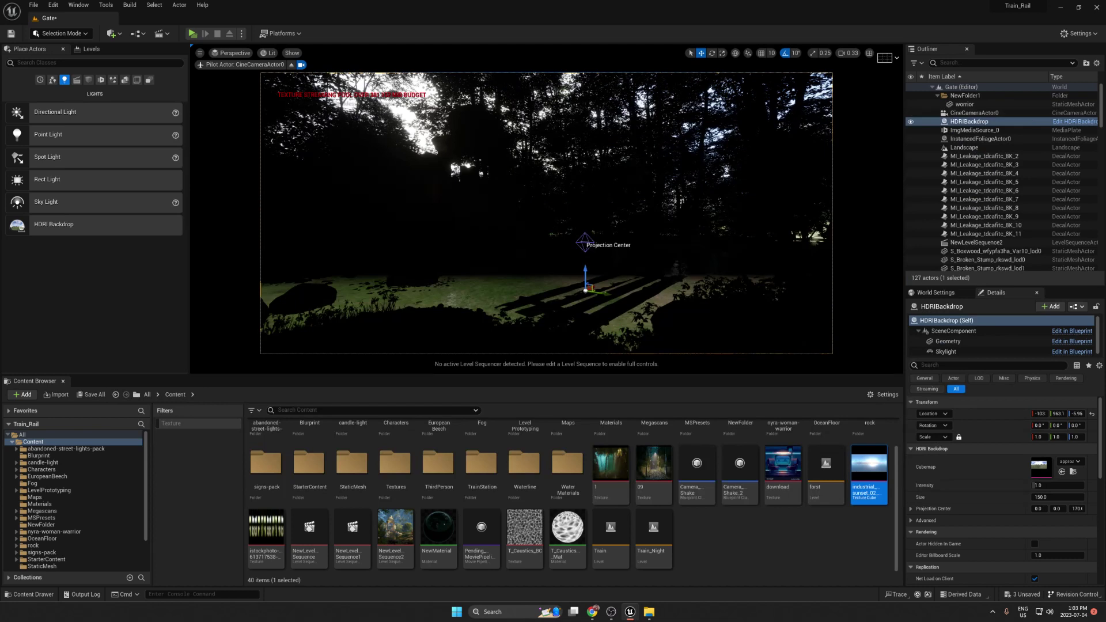
Lower the HDRI Backdrop slightly and set its Size to 1000.
{"action": "left_click_drag", "start_coordinate": [586, 272], "coordinate": [585, 282]}
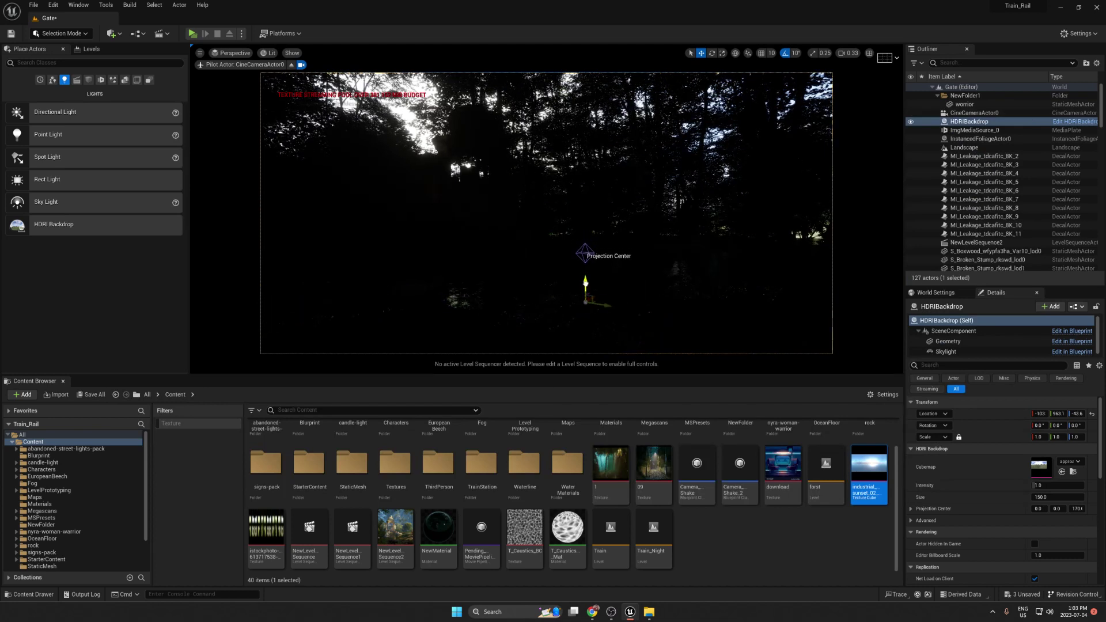
{"action": "left_click", "coordinate": [1043, 498]}
{"action": "type", "text": "1000"}
{"action": "key", "text": "Return"}
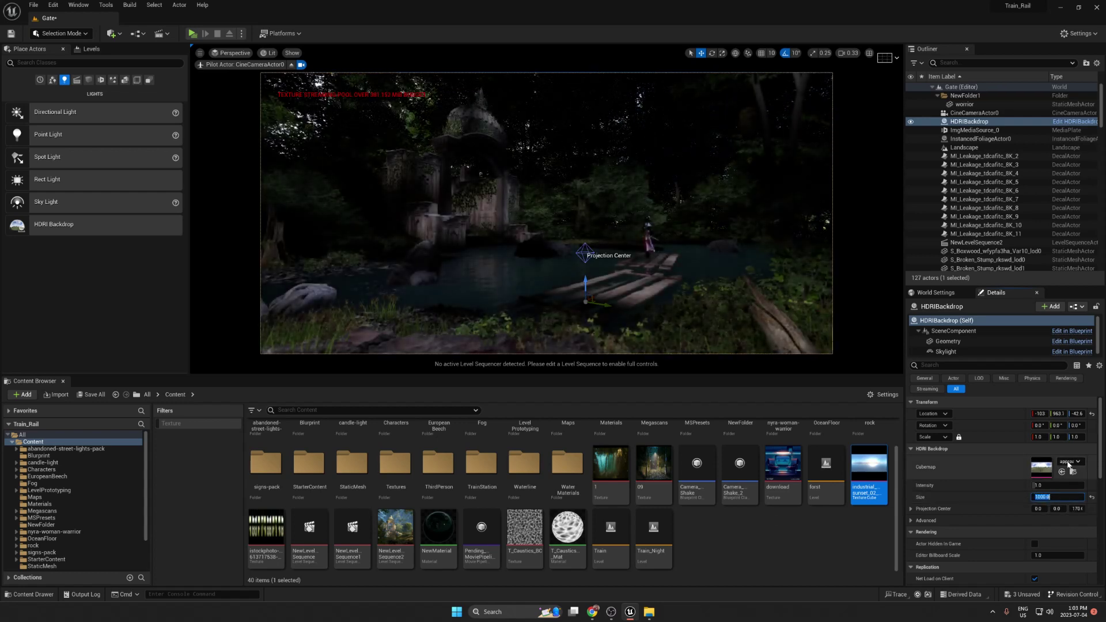
Inspect the industrial sunset texture, then set the backdrop Intensity to 0.2.
{"action": "double_click", "coordinate": [870, 469]}
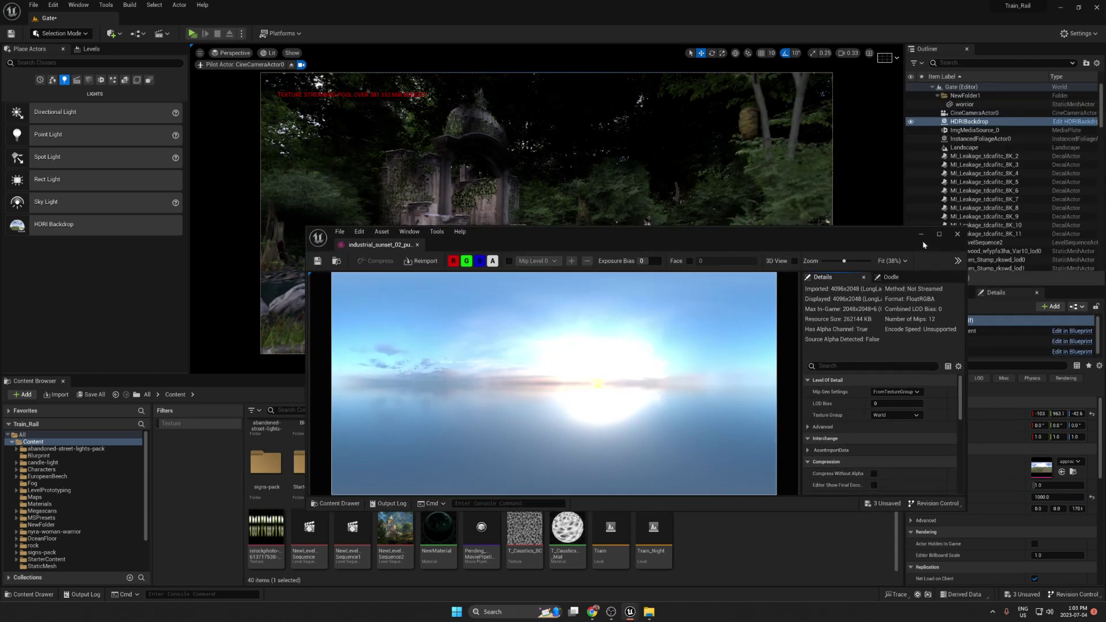
{"action": "left_click", "coordinate": [958, 234]}
{"action": "left_click", "coordinate": [1061, 471]}
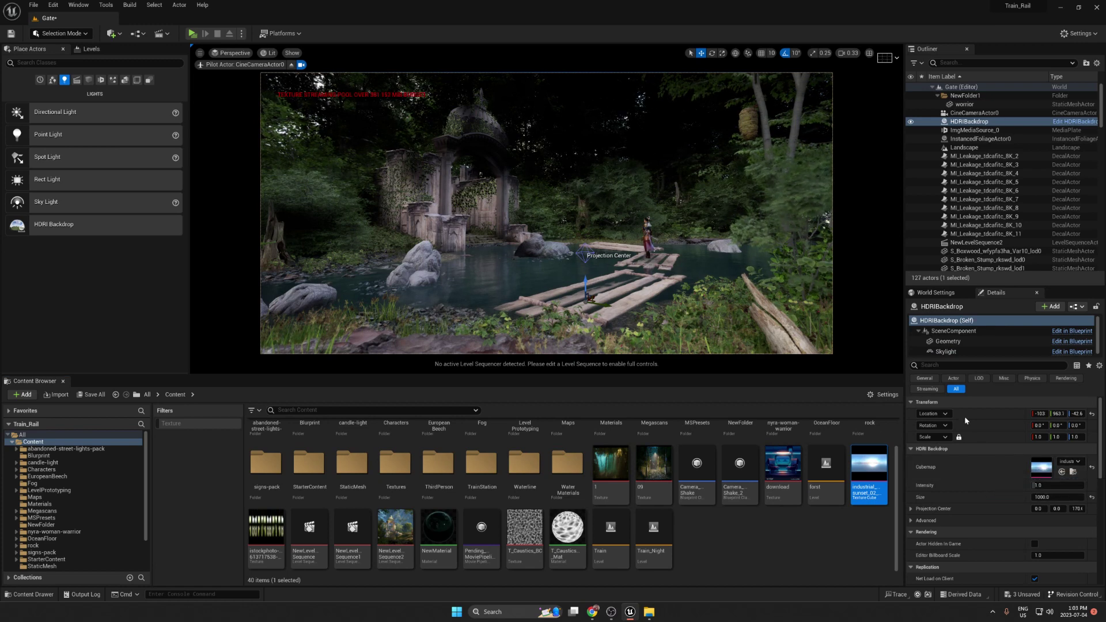
{"action": "left_click", "coordinate": [1051, 486]}
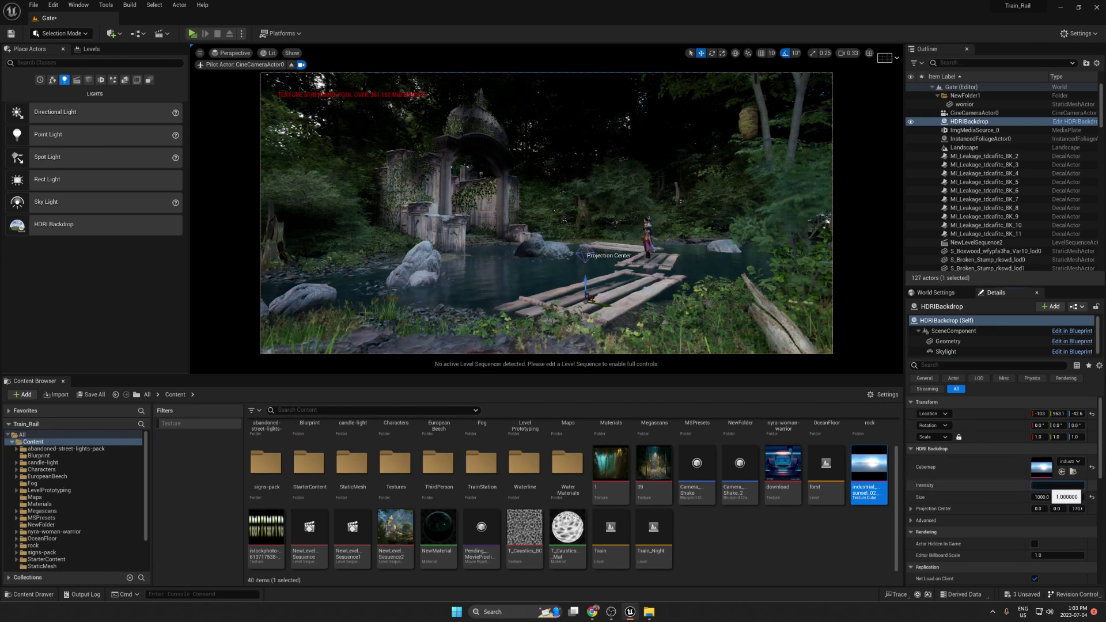
{"action": "type", "text": "0.2"}
{"action": "key", "text": "Return"}
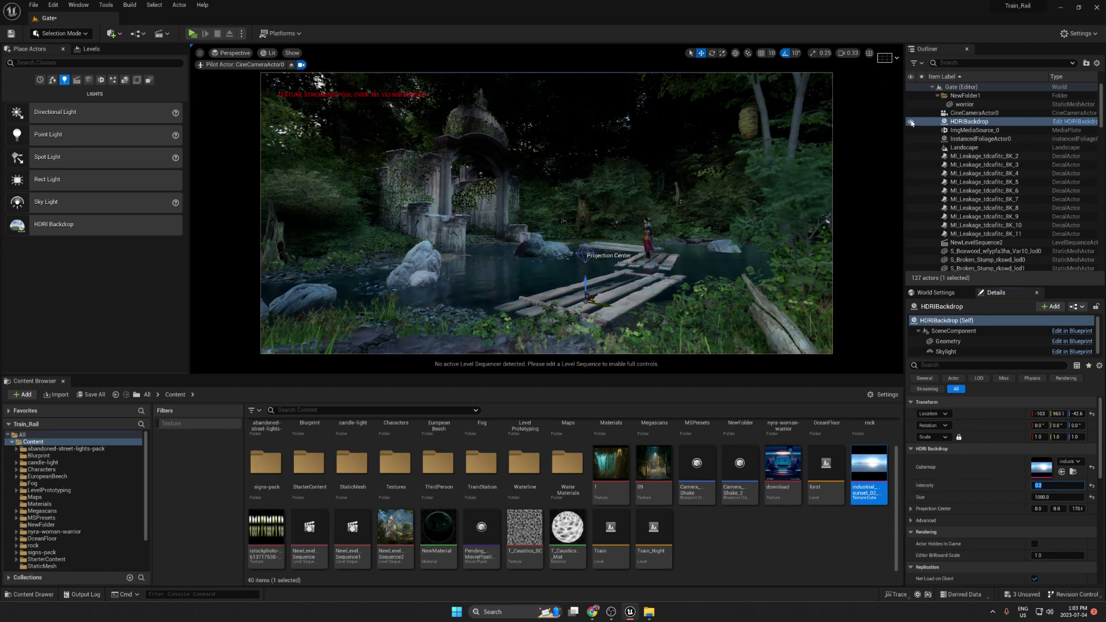
Compare the scene with the backdrop hidden and shown, then enlarge the viewport in Game View.
{"action": "left_click", "coordinate": [911, 122]}
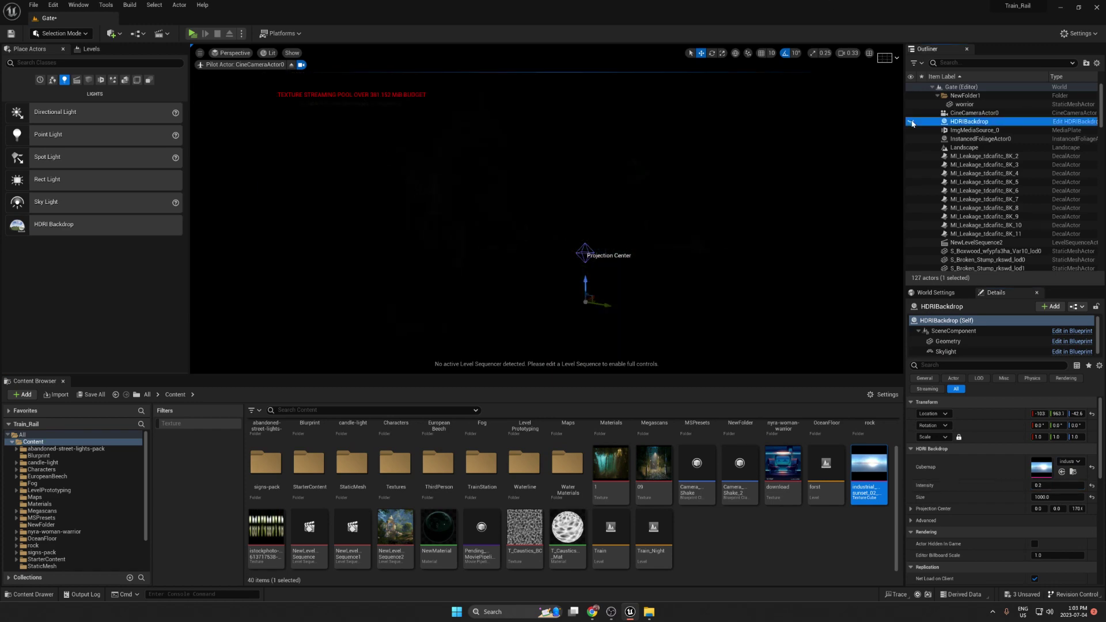
{"action": "left_click", "coordinate": [911, 122]}
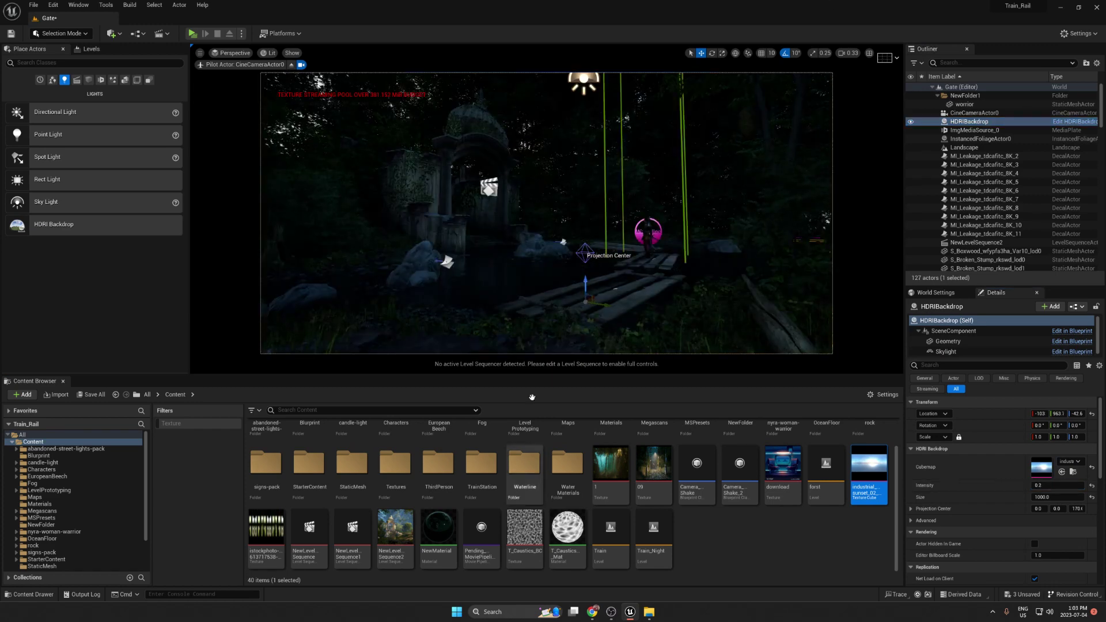
{"action": "left_click_drag", "start_coordinate": [531, 375], "coordinate": [531, 411]}
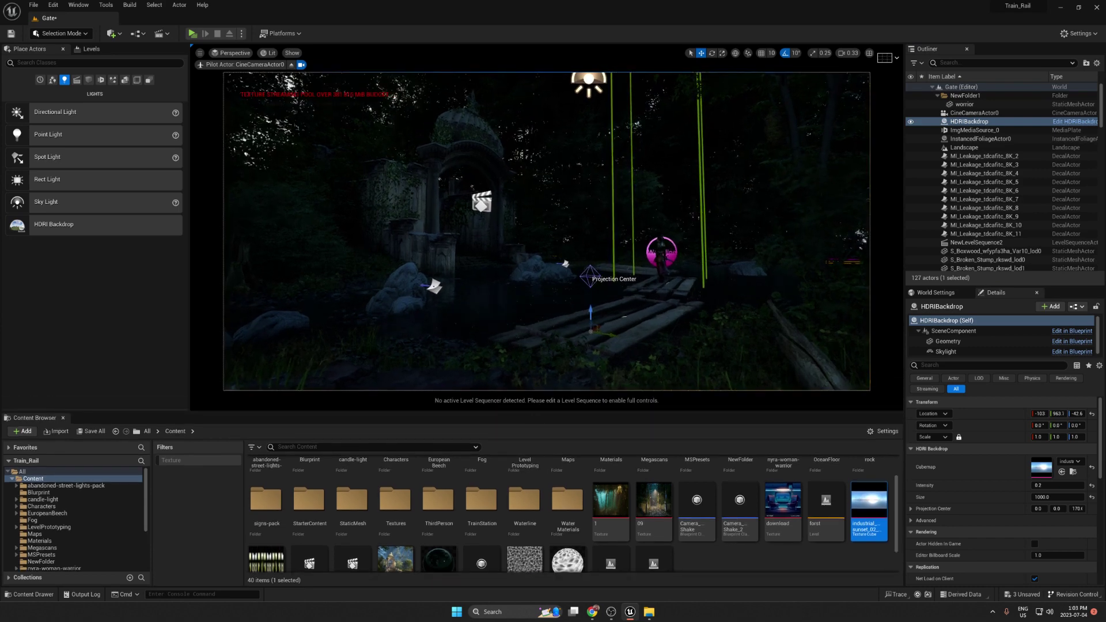
{"action": "key", "text": "g"}
Fix the viewport exposure at EV100 -3 and compare with editor icons toggled.
{"action": "left_click", "coordinate": [269, 53]}
{"action": "left_click", "coordinate": [331, 273]}
{"action": "type", "text": "-3"}
{"action": "key", "text": "Return"}
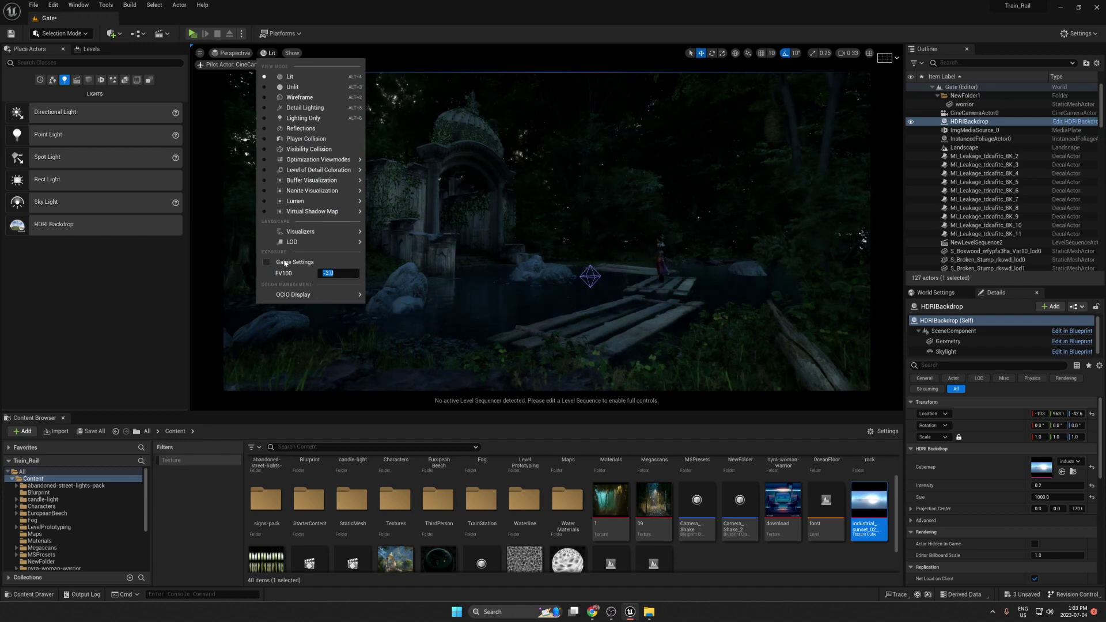
{"action": "key", "text": "Escape"}
{"action": "key", "text": "g"}
{"action": "key", "text": "g"}
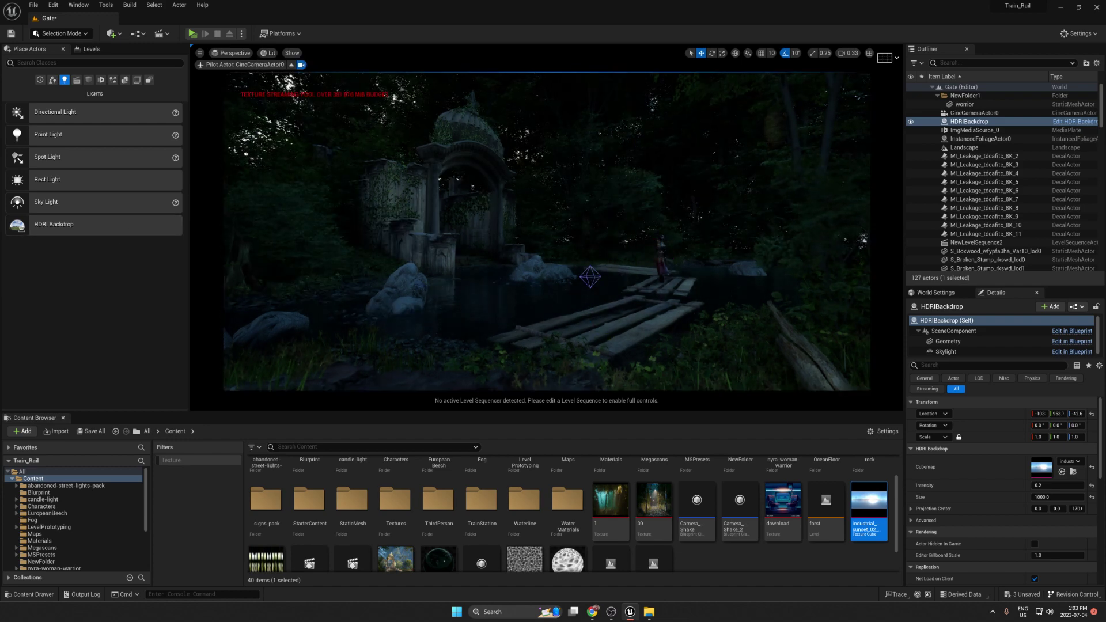